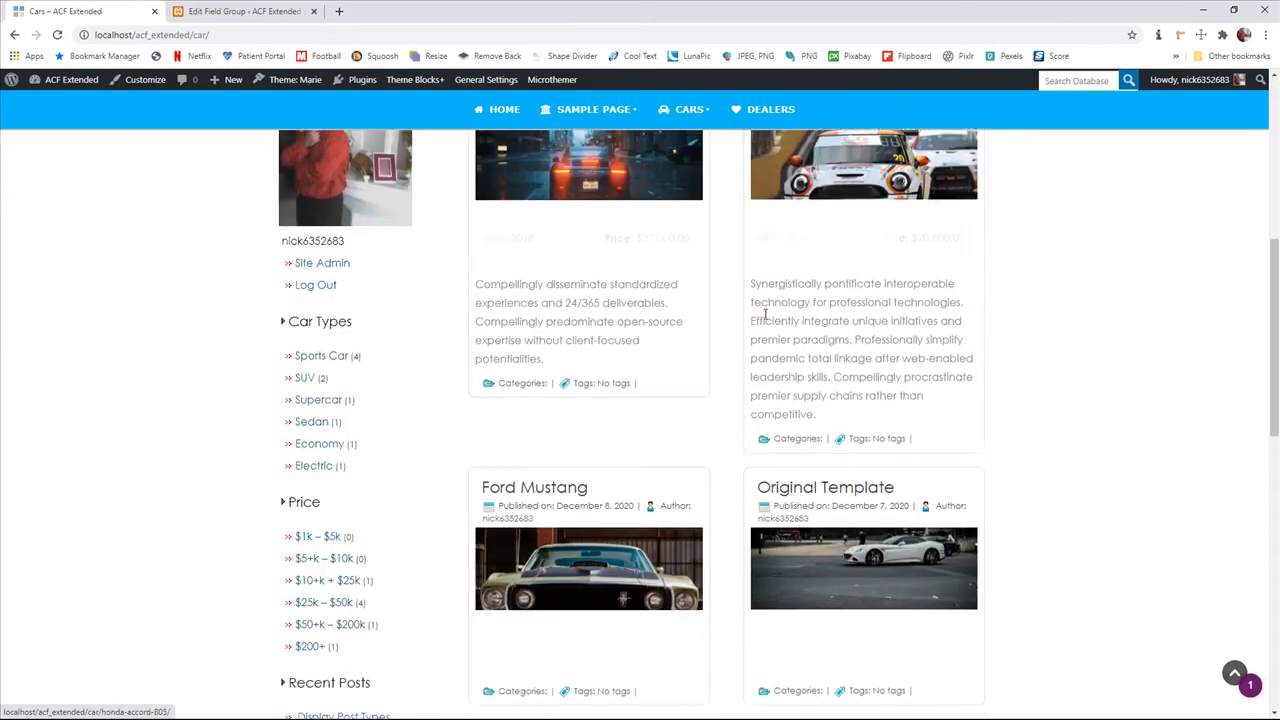
Open the Mini 2010 car page and expand its Service Records section
click(850, 168)
scroll(620, 420, down, 5)
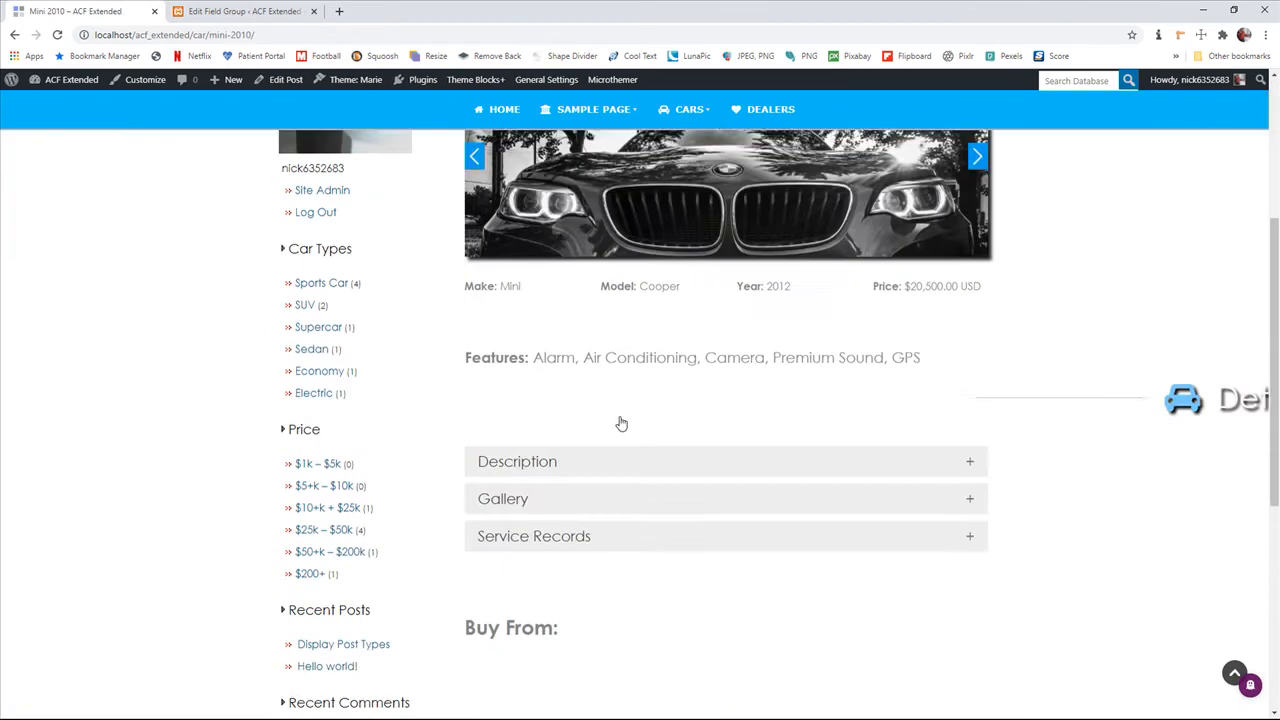
click(540, 314)
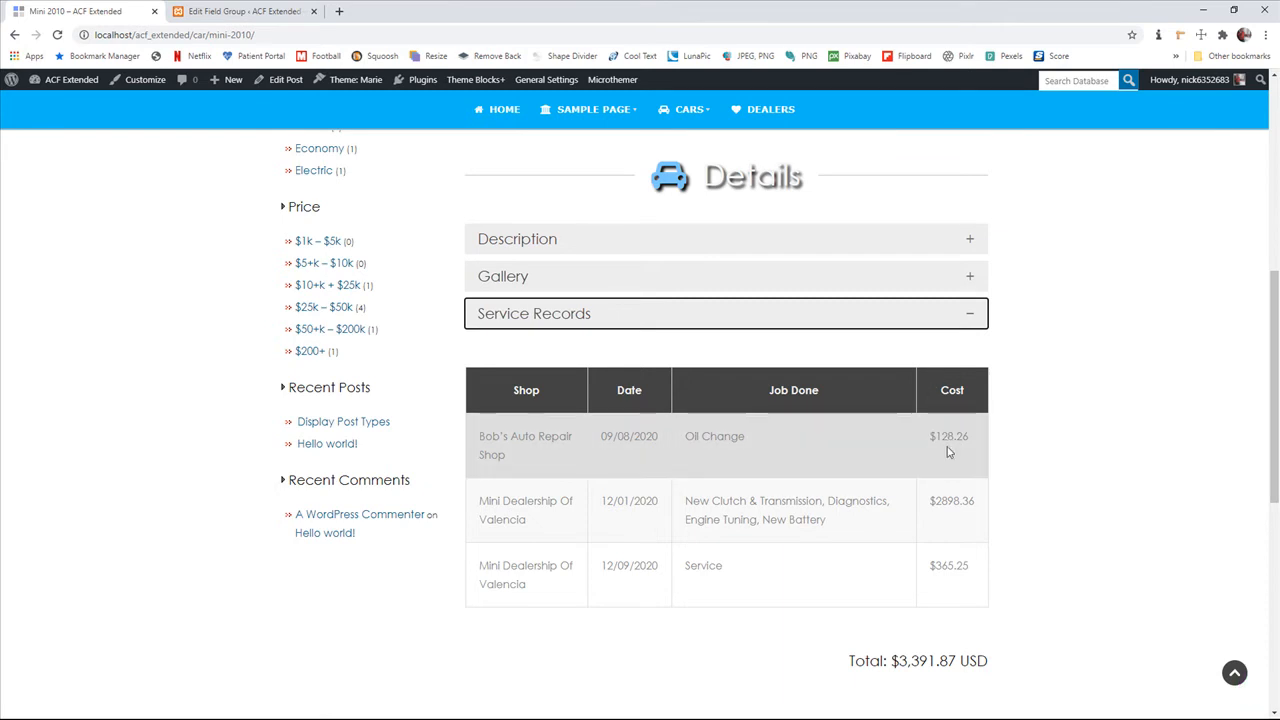
Examine the service records table on the Mini 2010 page and highlight the total cost beneath it
scroll(1010, 555, down, 2)
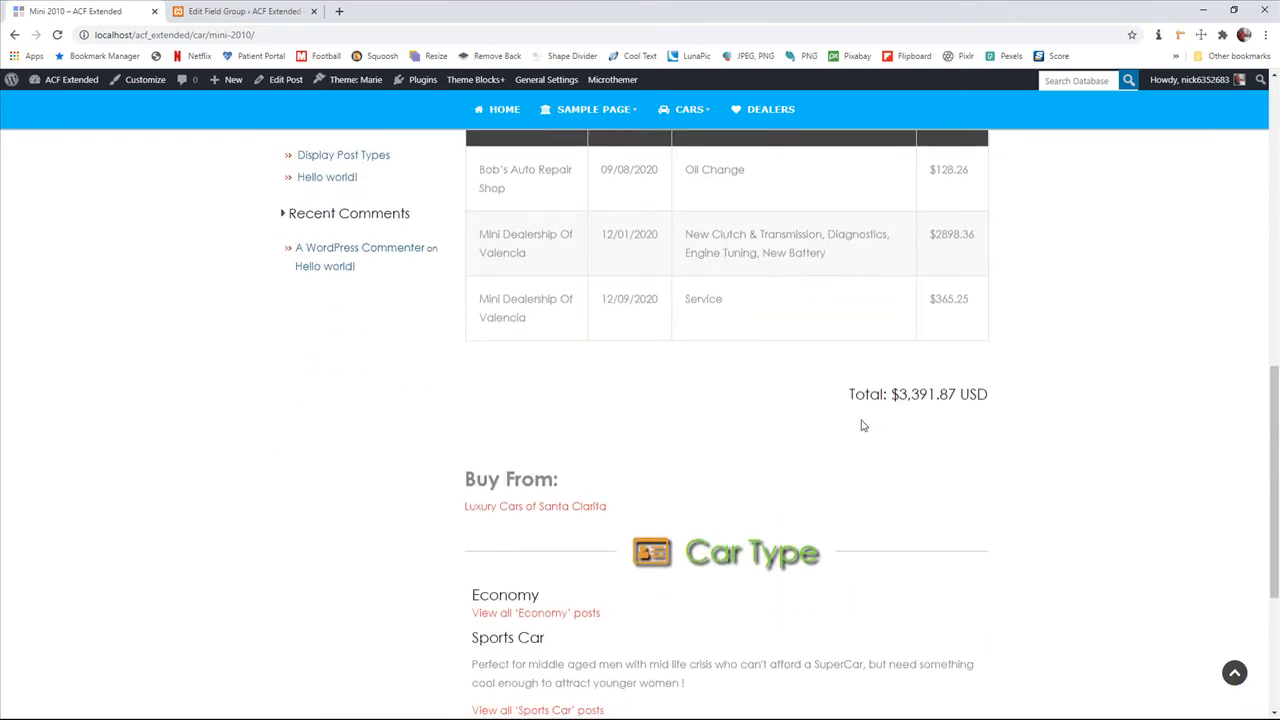
drag(850, 394, 1004, 398)
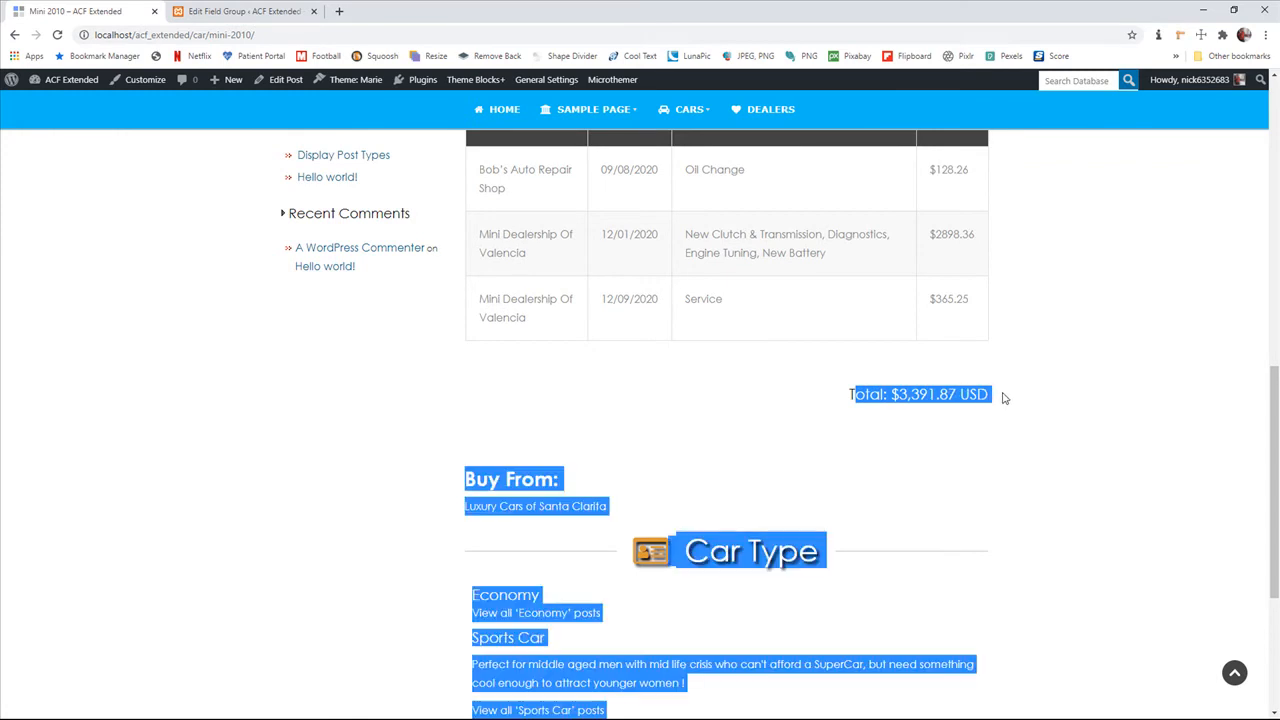
click(953, 430)
scroll(720, 374, up, 1)
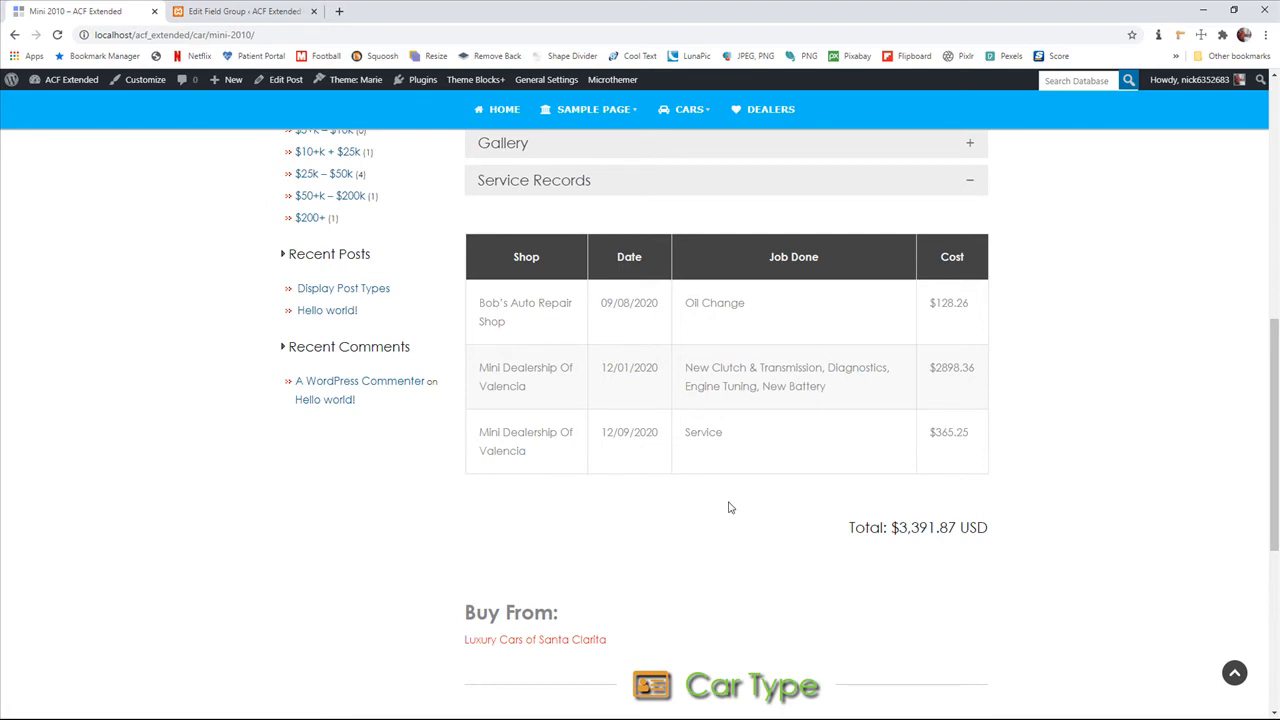
scroll(729, 507, up, 5)
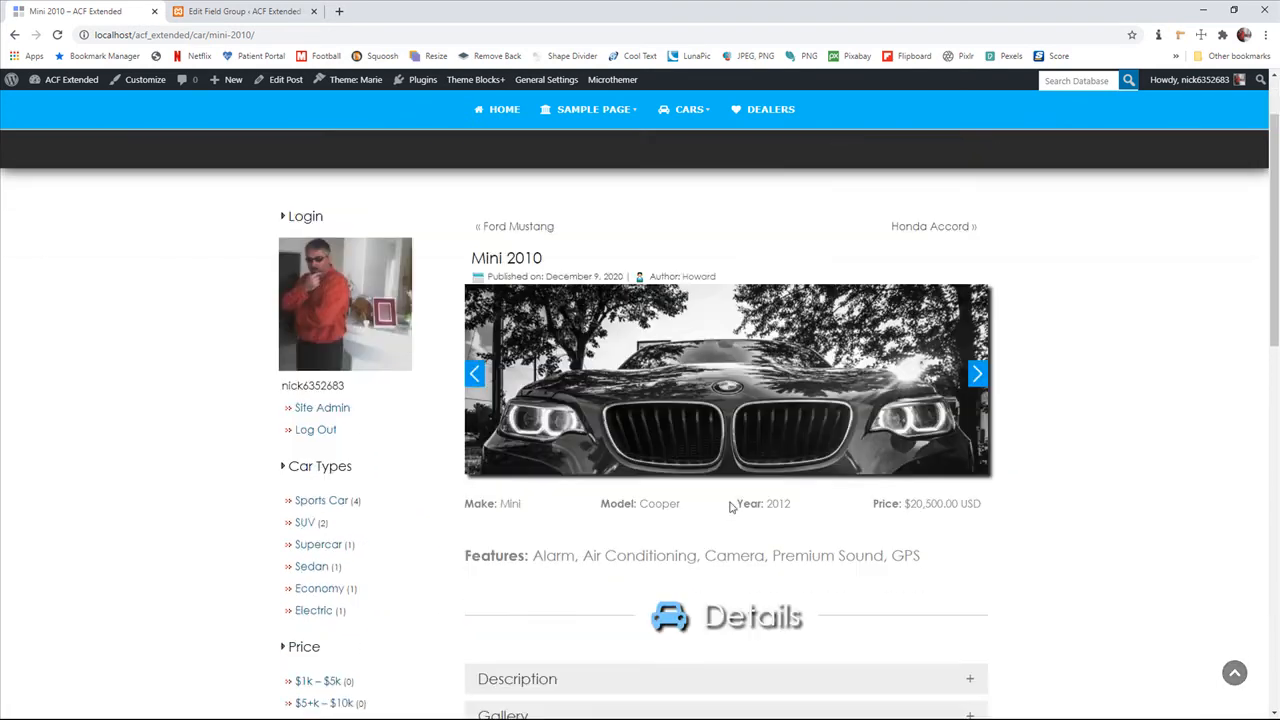
scroll(731, 507, up, 1)
Open the Submit Car form and show its Maintenance section
mouse_move(689, 112)
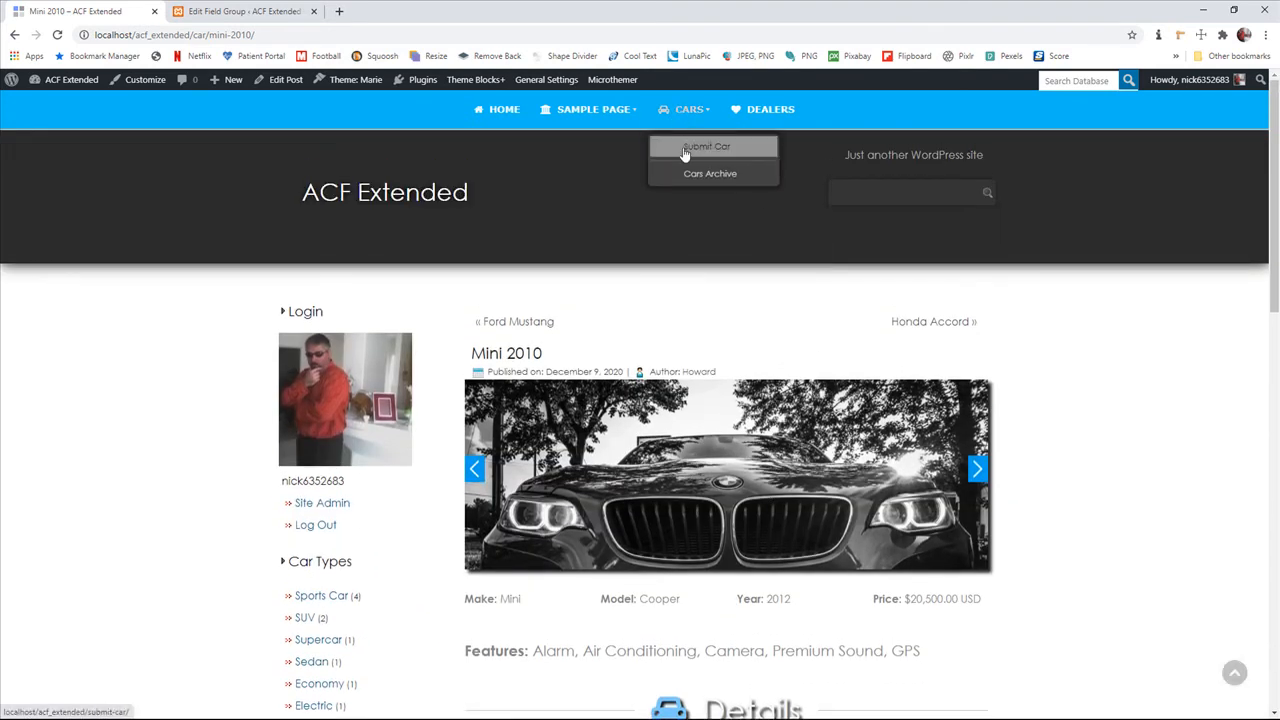
click(685, 150)
scroll(554, 352, down, 1)
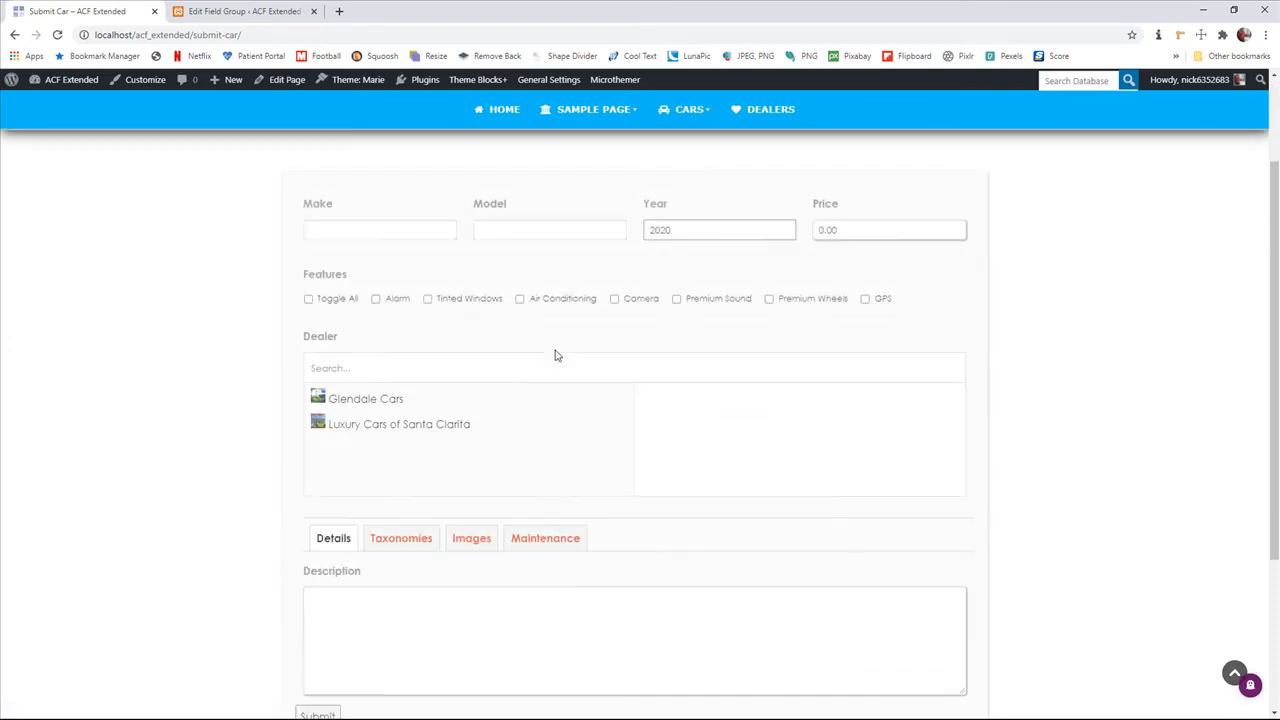
scroll(557, 355, up, 1)
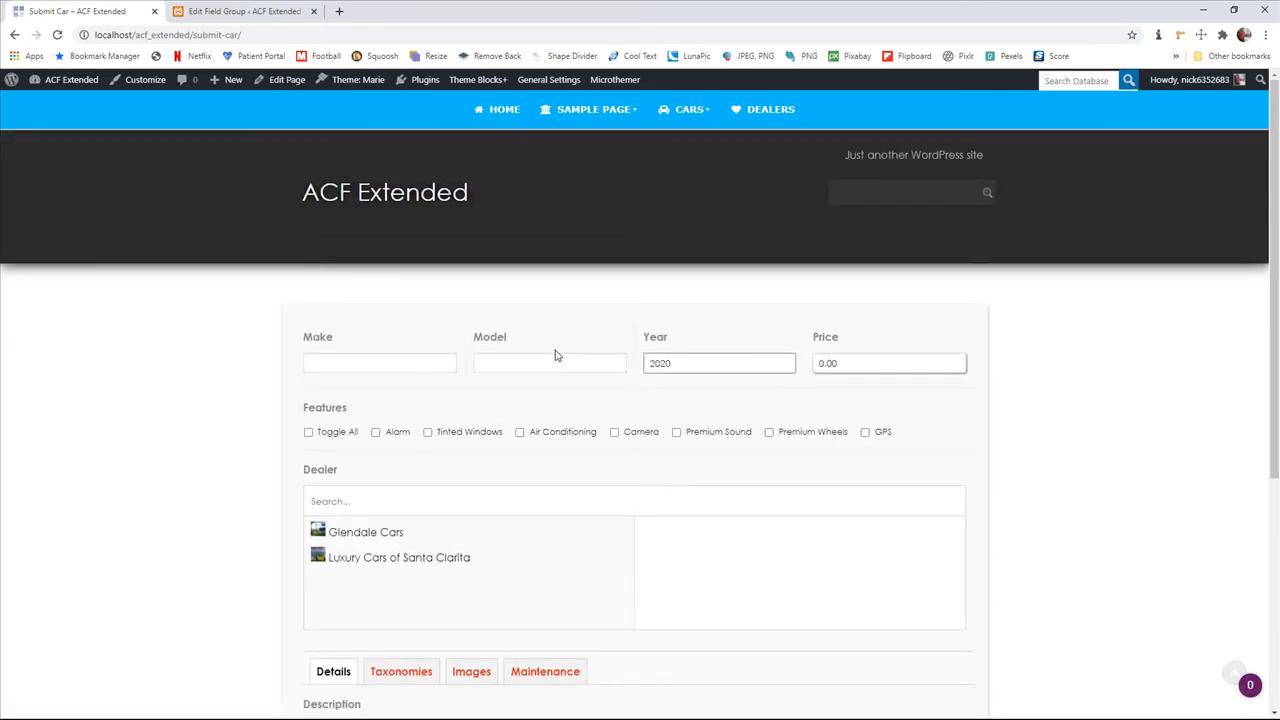
scroll(557, 355, down, 1)
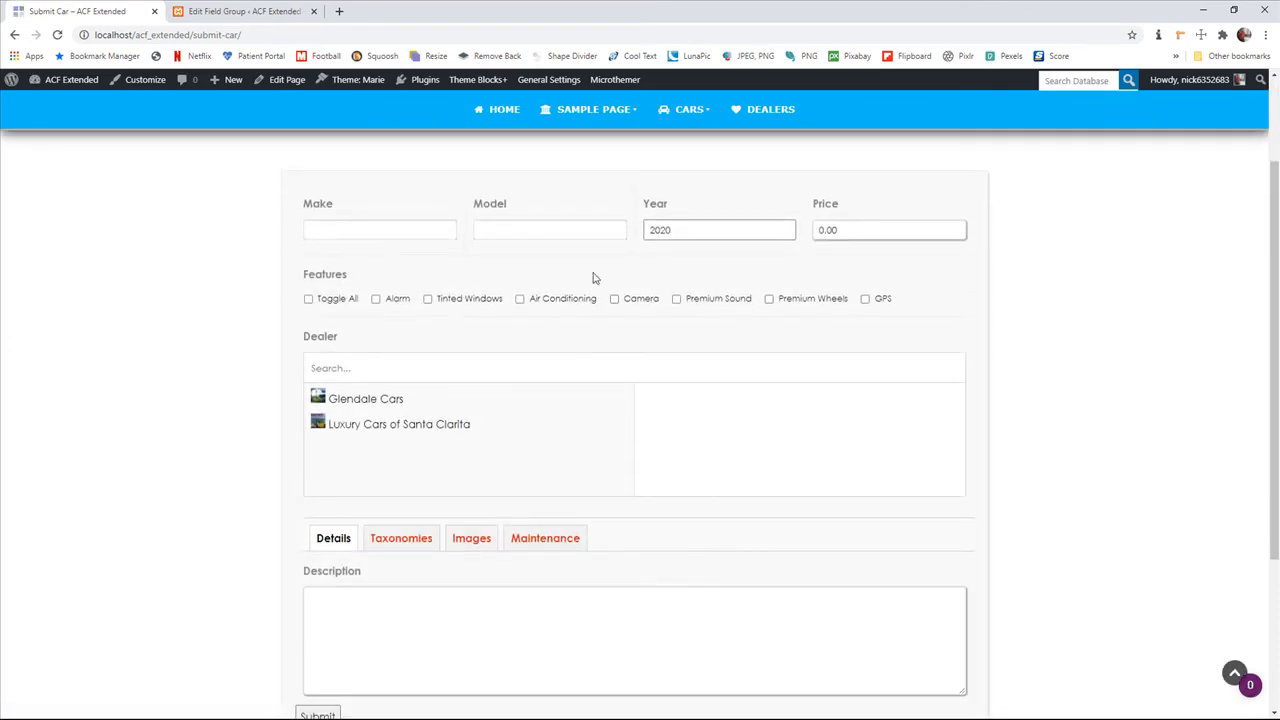
scroll(644, 505, down, 1)
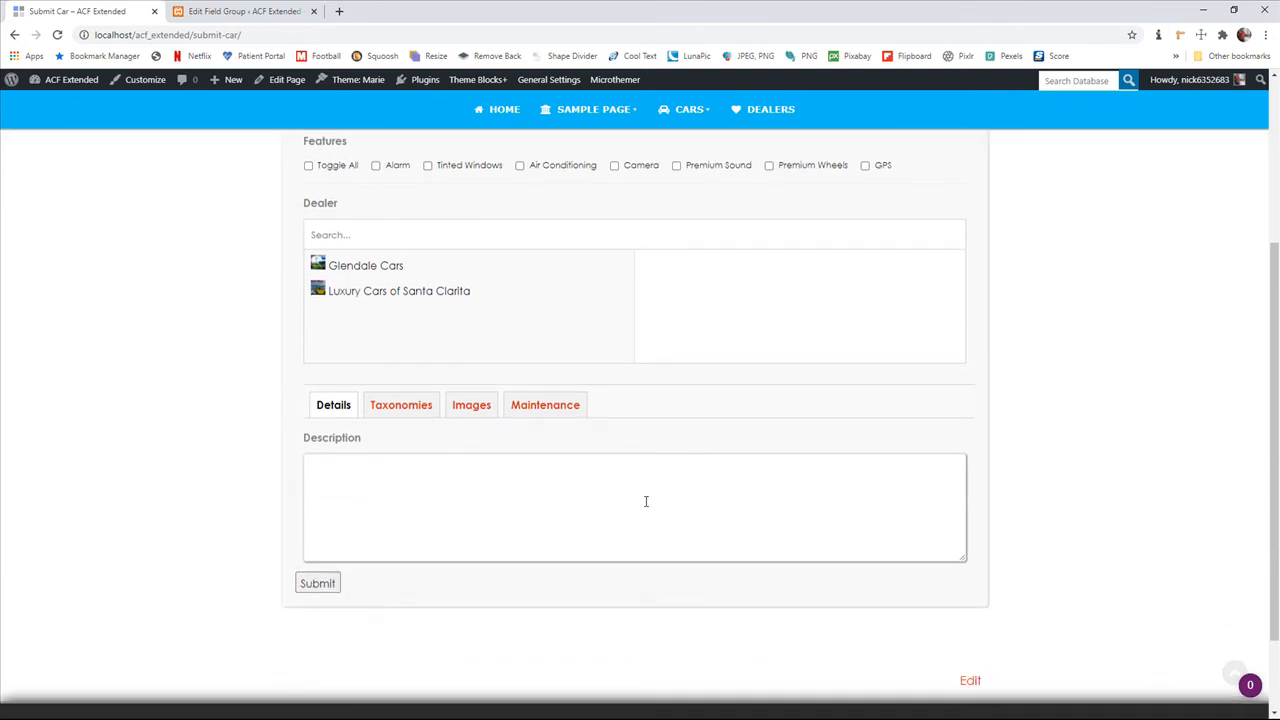
click(556, 408)
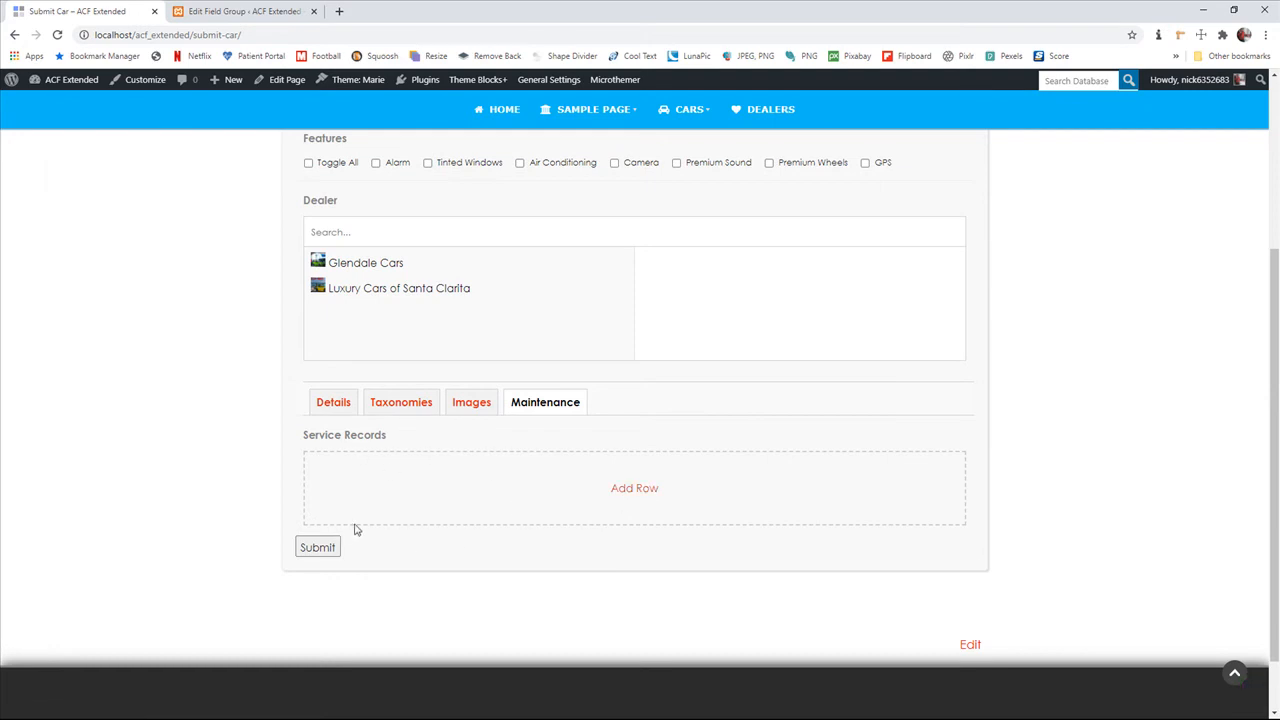
Examine the Submit Car form from the Make, Model, Year and Price fields down to the empty Service Records area
scroll(593, 502, up, 2)
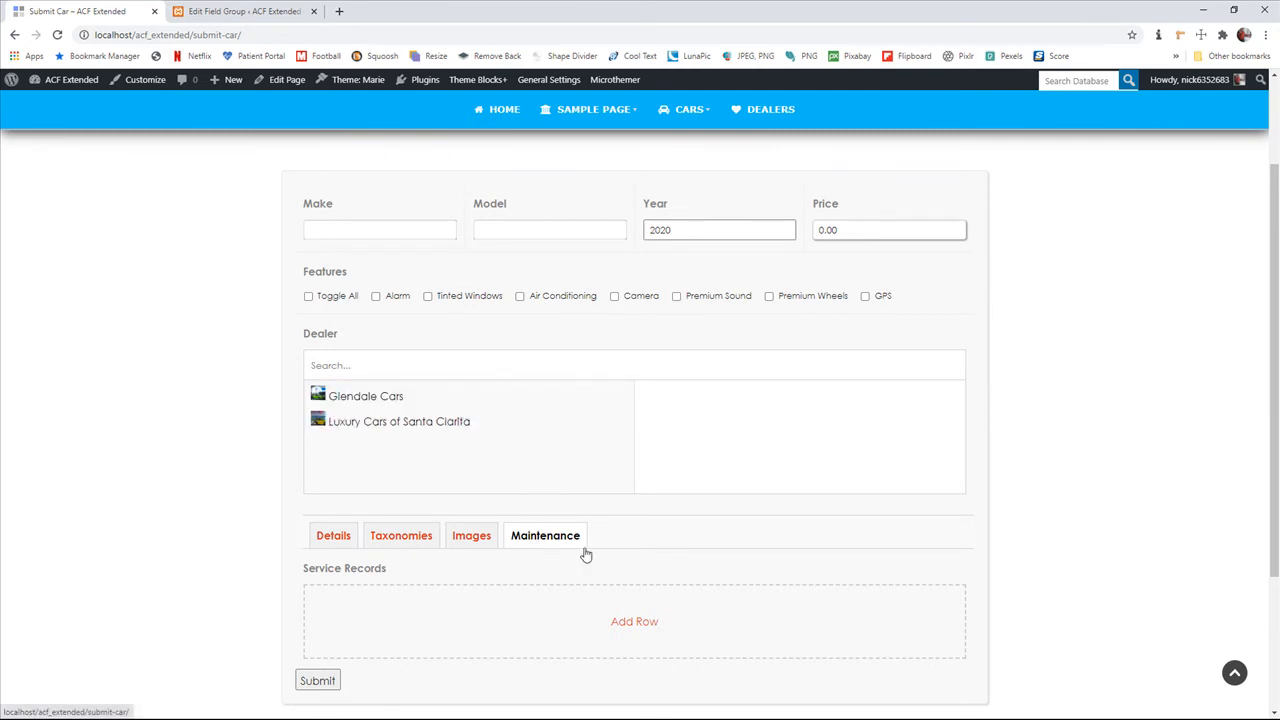
scroll(565, 548, down, 2)
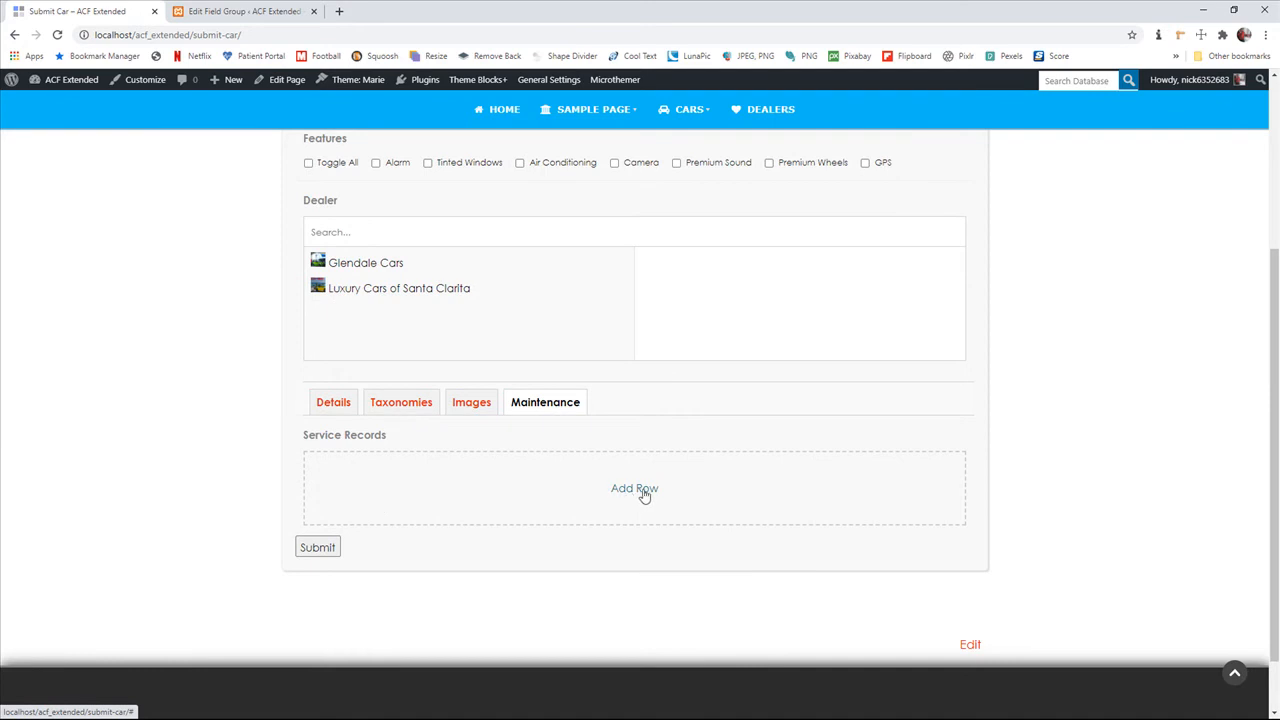
scroll(434, 455, up, 2)
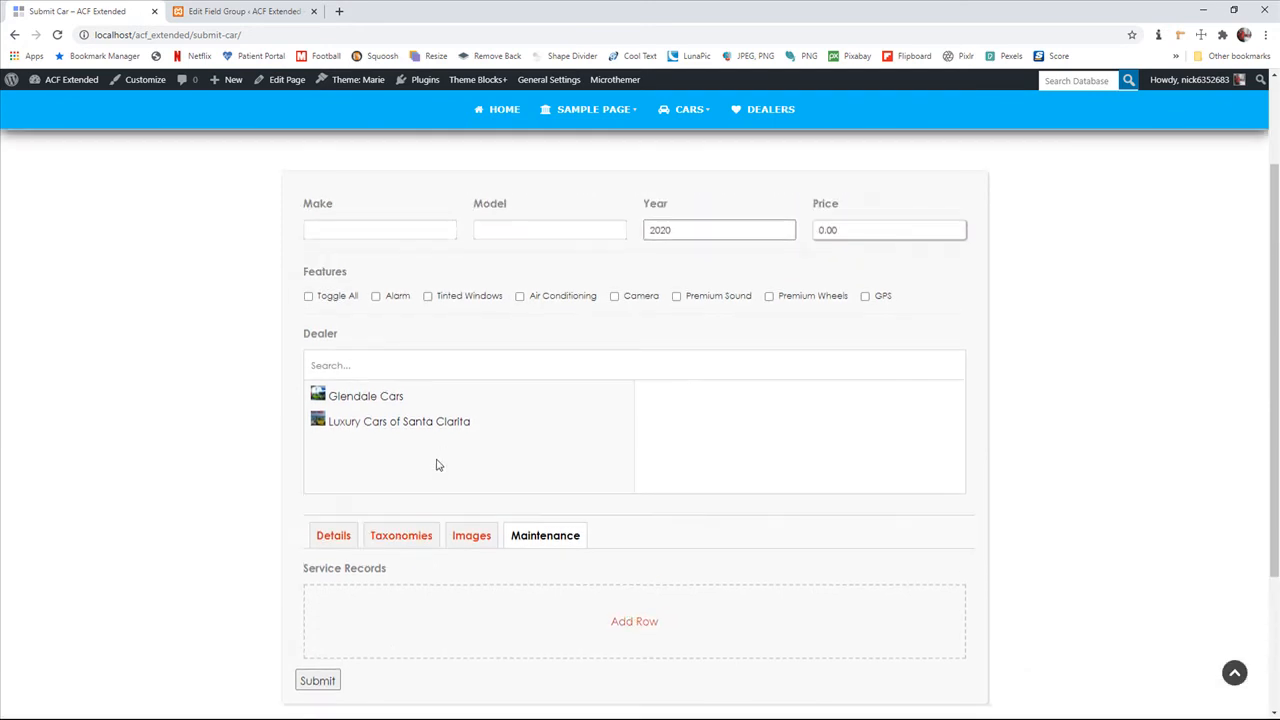
click(358, 232)
click(530, 268)
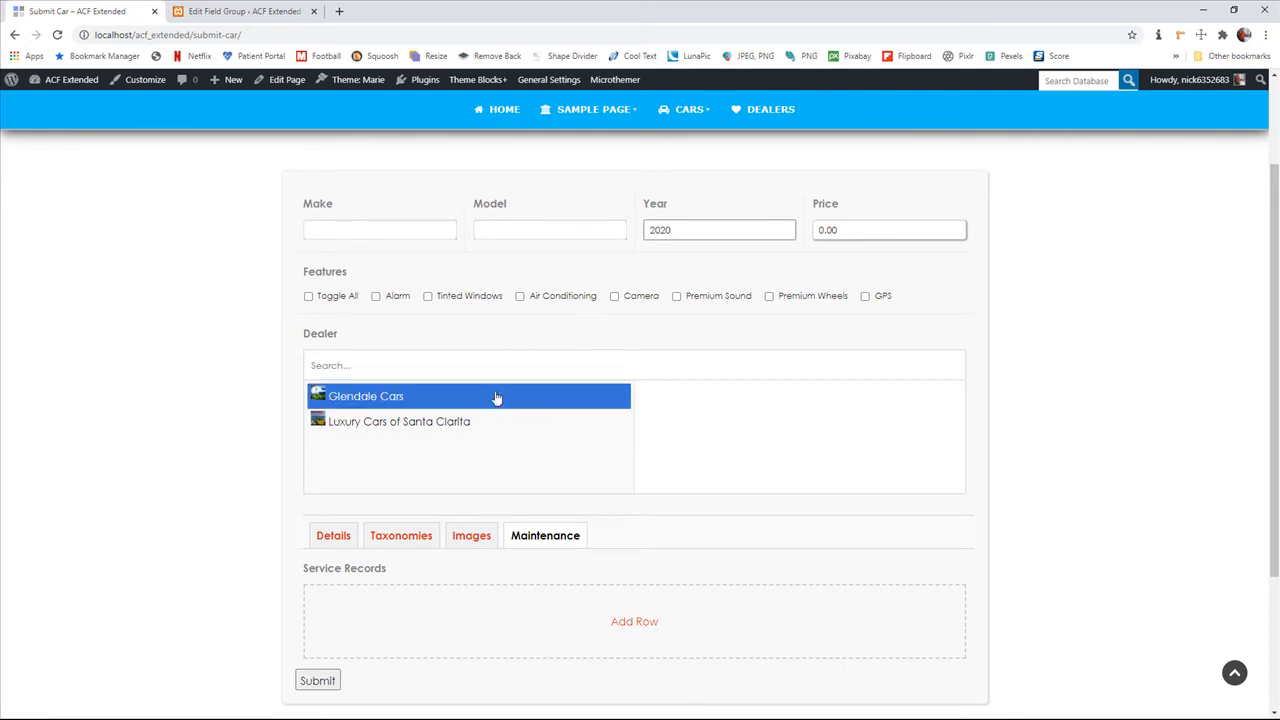
scroll(537, 454, up, 2)
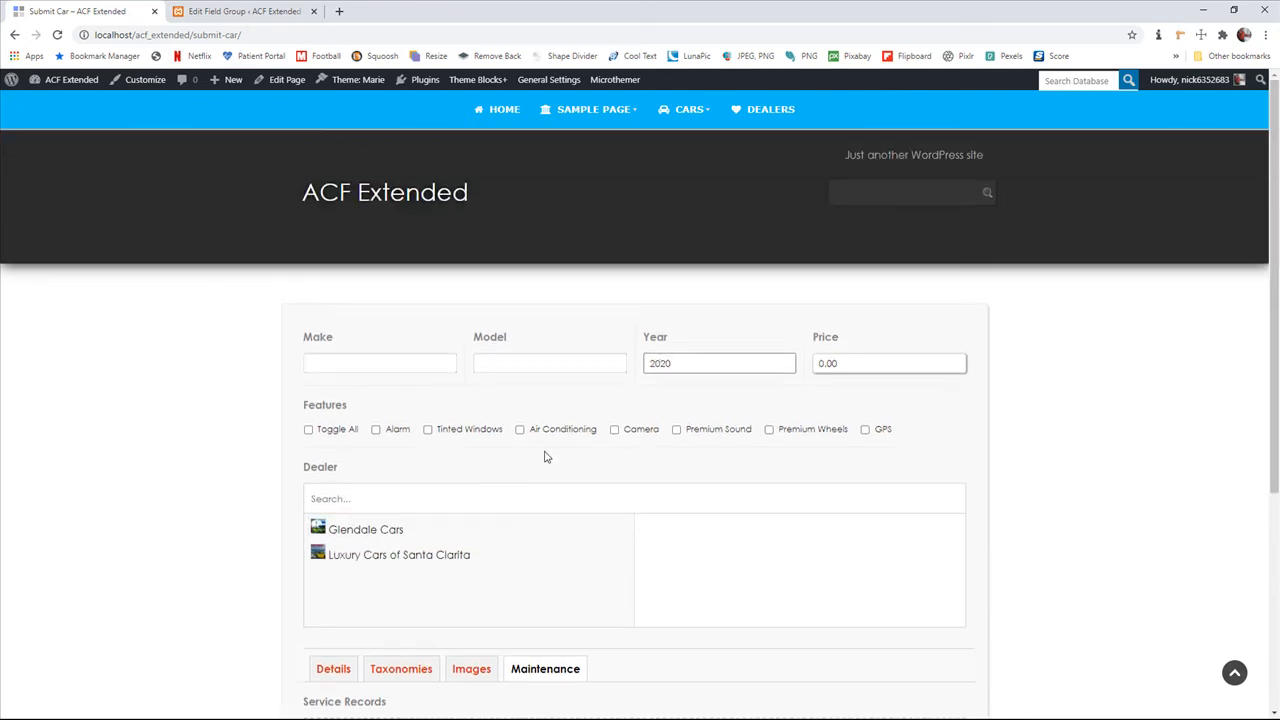
scroll(548, 459, down, 2)
scroll(560, 467, down, 2)
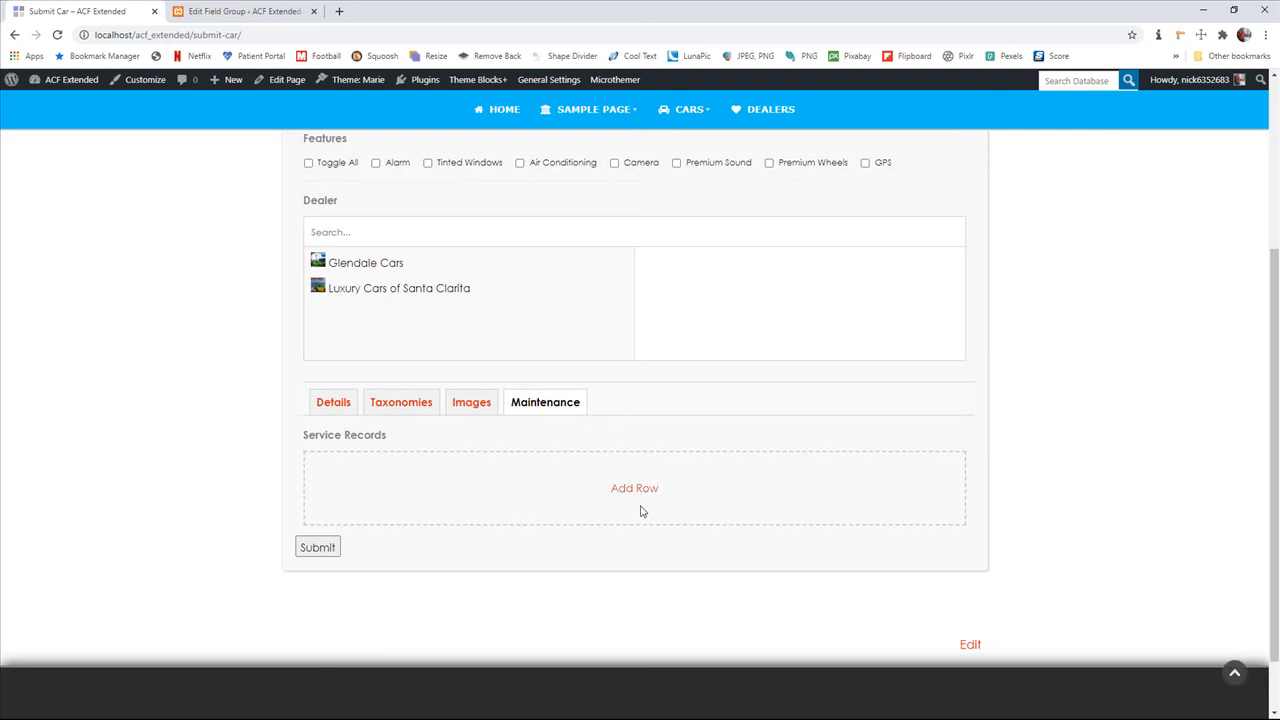
scroll(516, 497, up, 4)
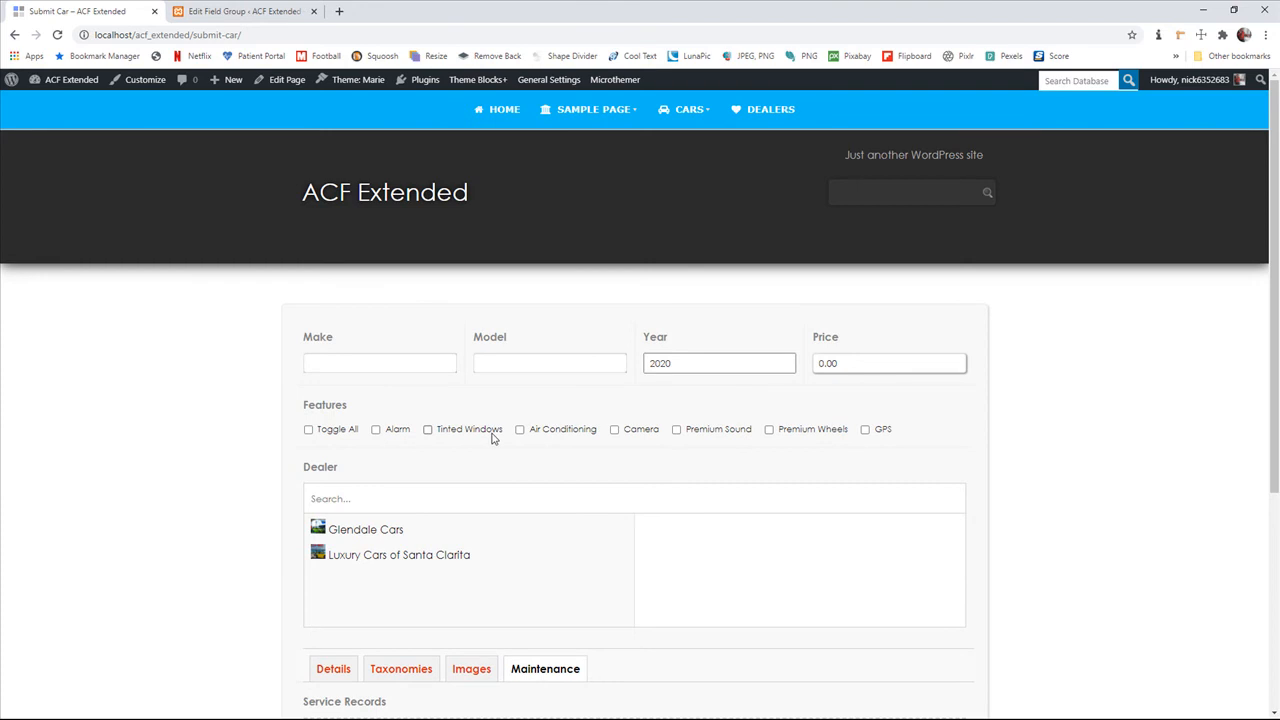
scroll(497, 437, down, 4)
scroll(497, 442, down, 1)
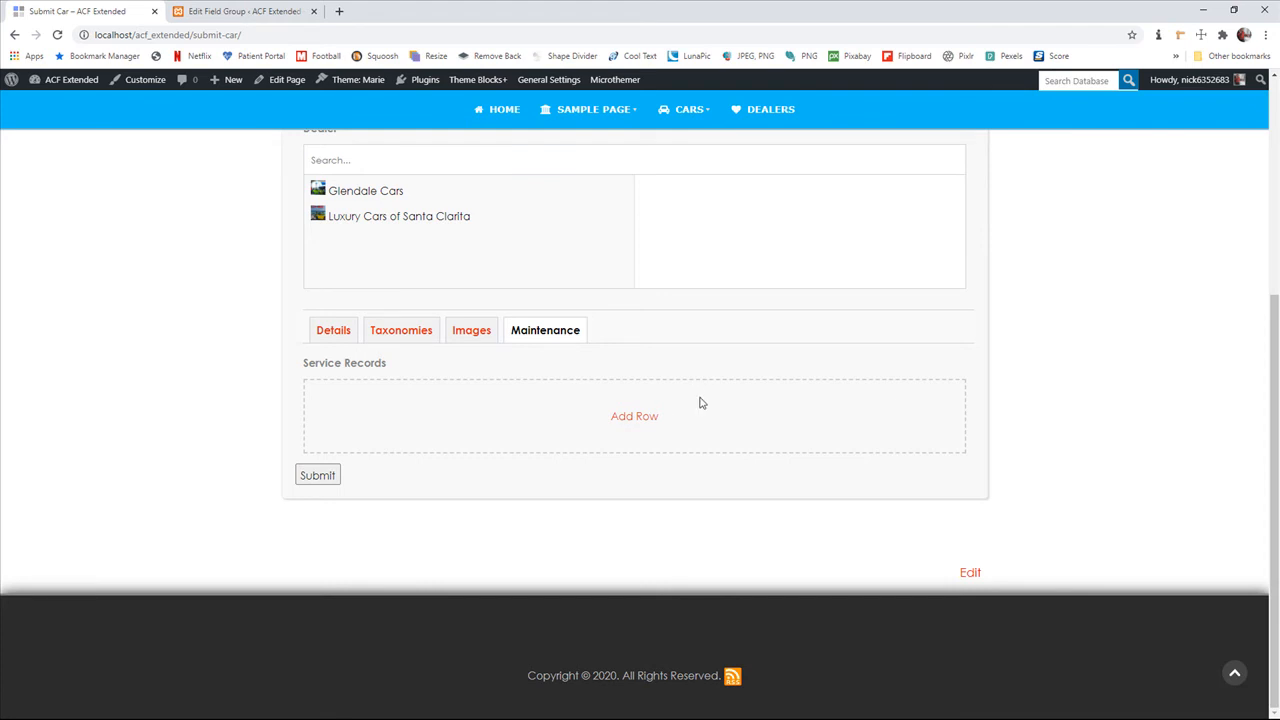
scroll(549, 418, up, 1)
scroll(550, 422, down, 1)
scroll(554, 423, up, 1)
scroll(560, 429, down, 1)
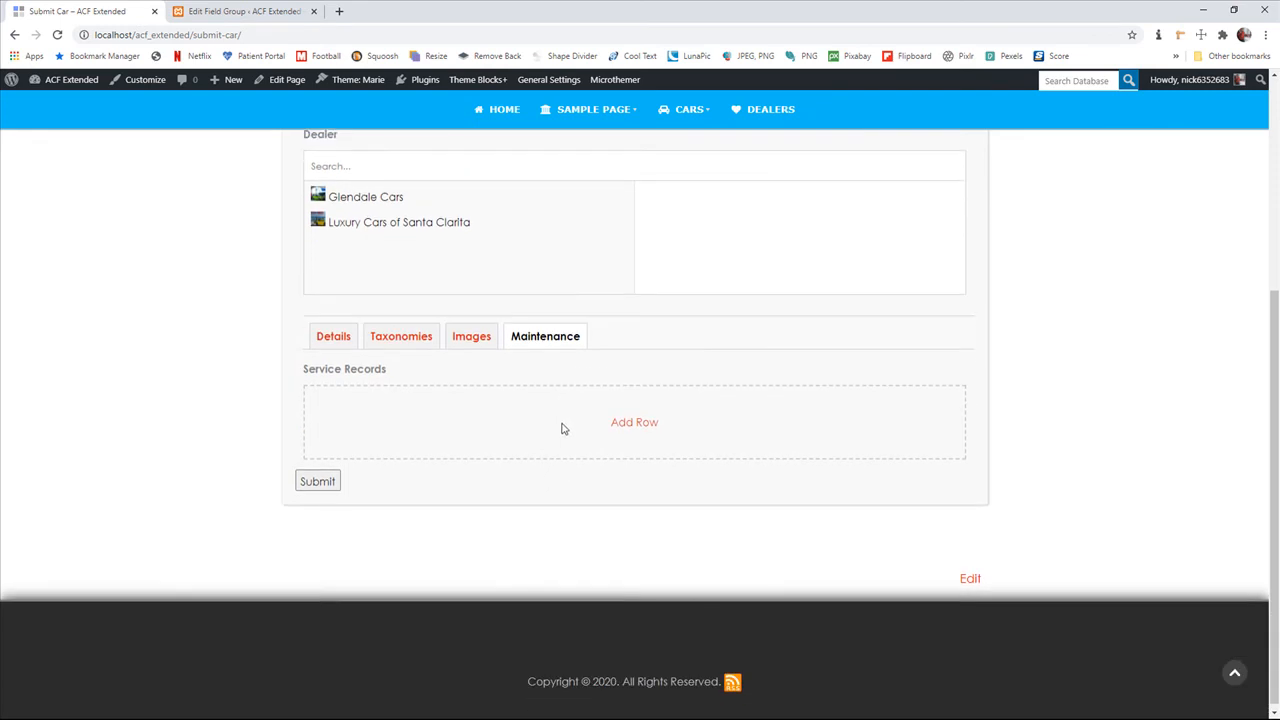
Try out a service record row with a cost of 200 and remove the row again
click(640, 418)
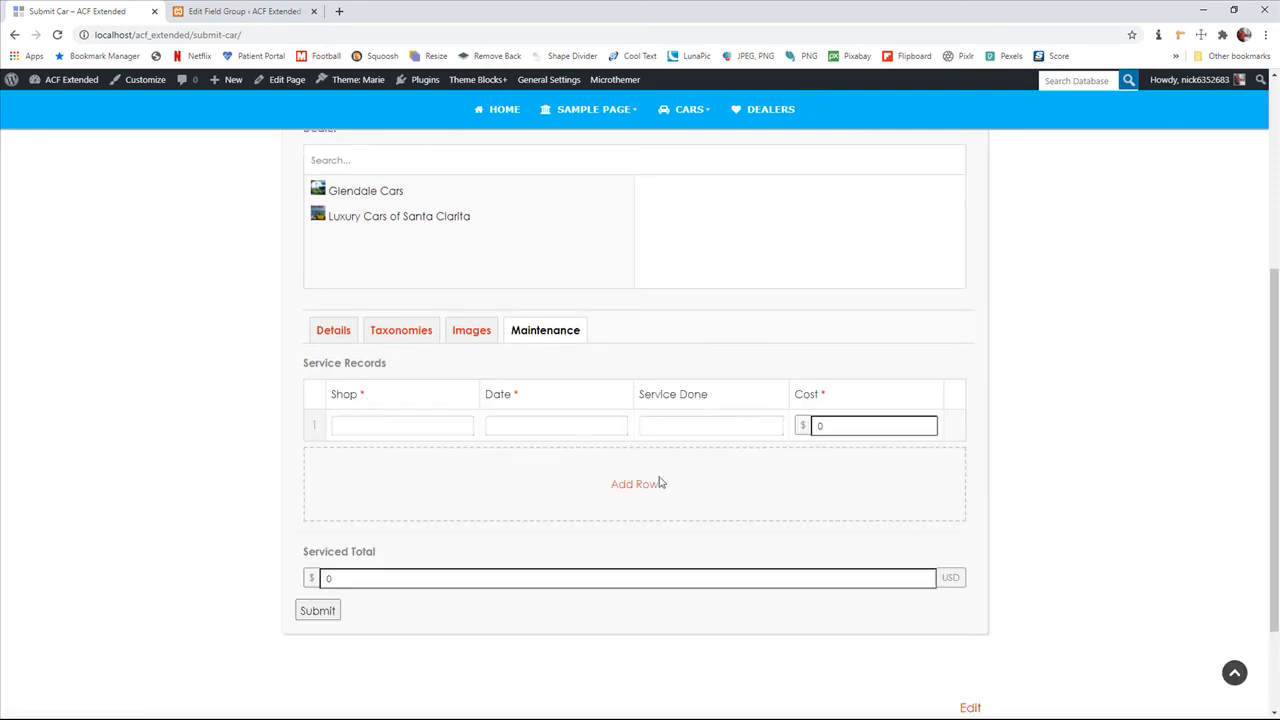
text(200)
scroll(780, 471, down, 2)
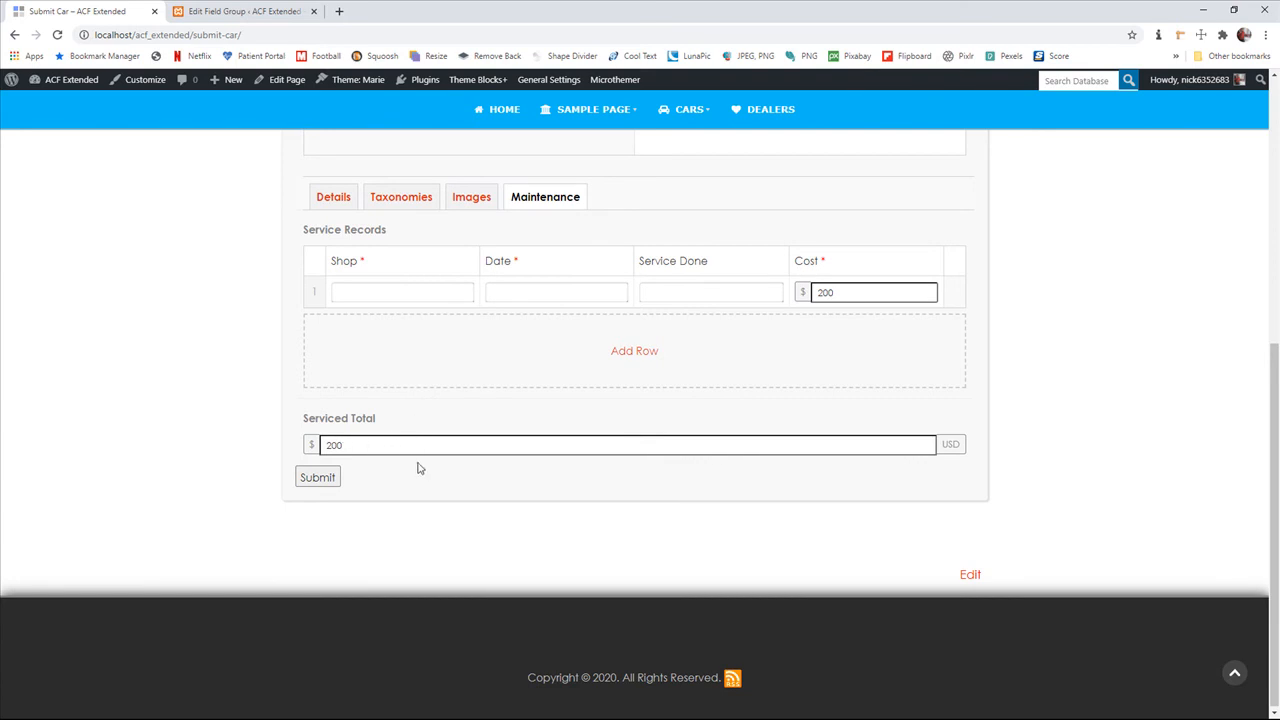
click(954, 291)
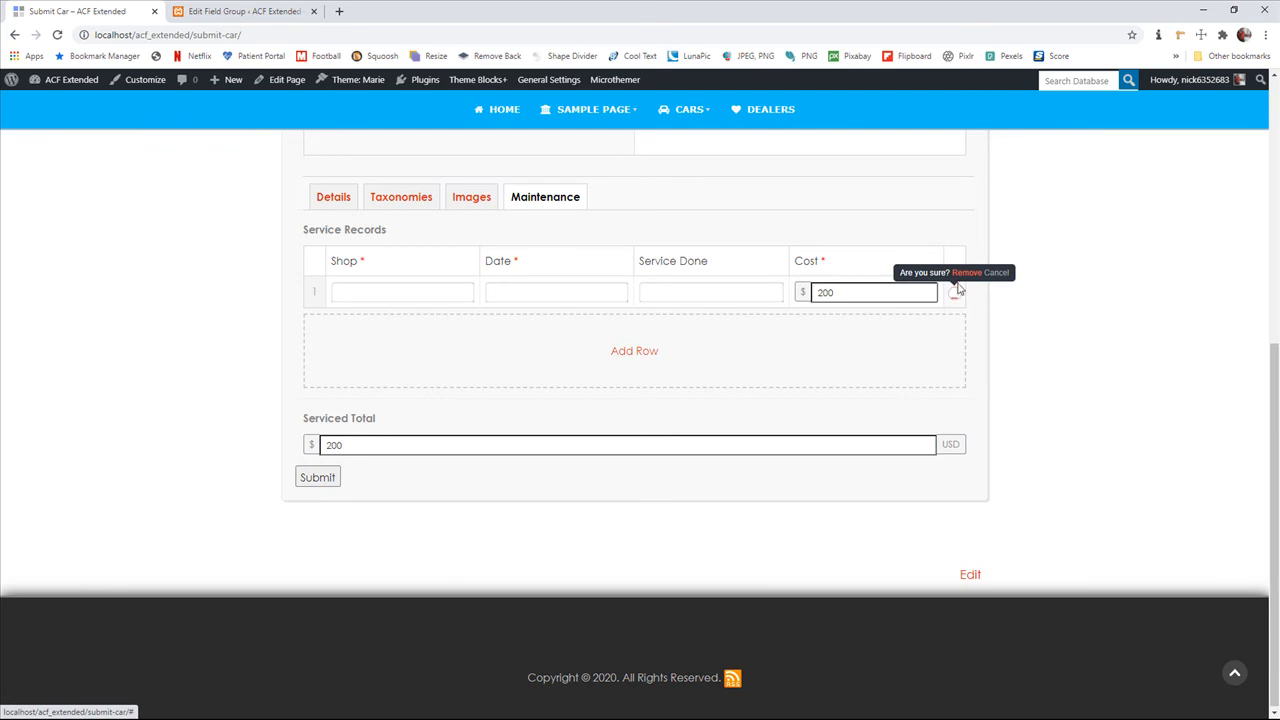
click(962, 274)
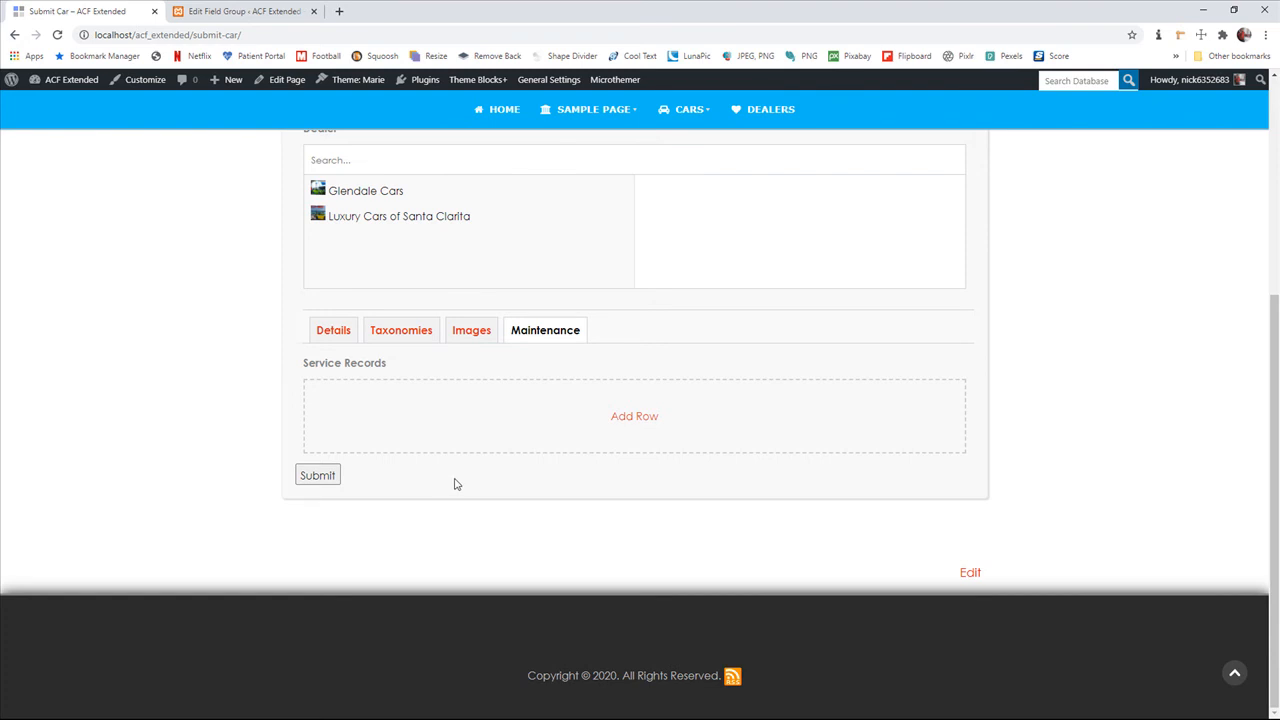
Look over the Submit Car form and return to its Details section with the description
scroll(470, 467, up, 3)
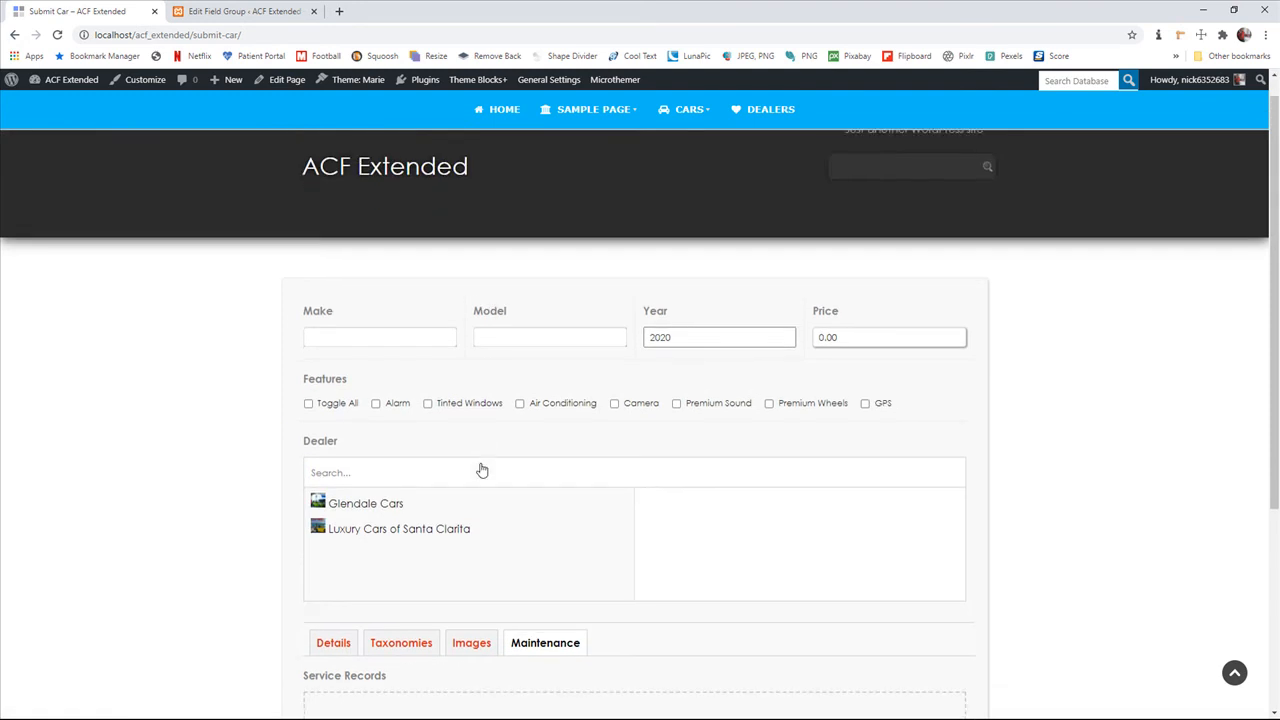
scroll(481, 470, down, 1)
scroll(500, 460, down, 3)
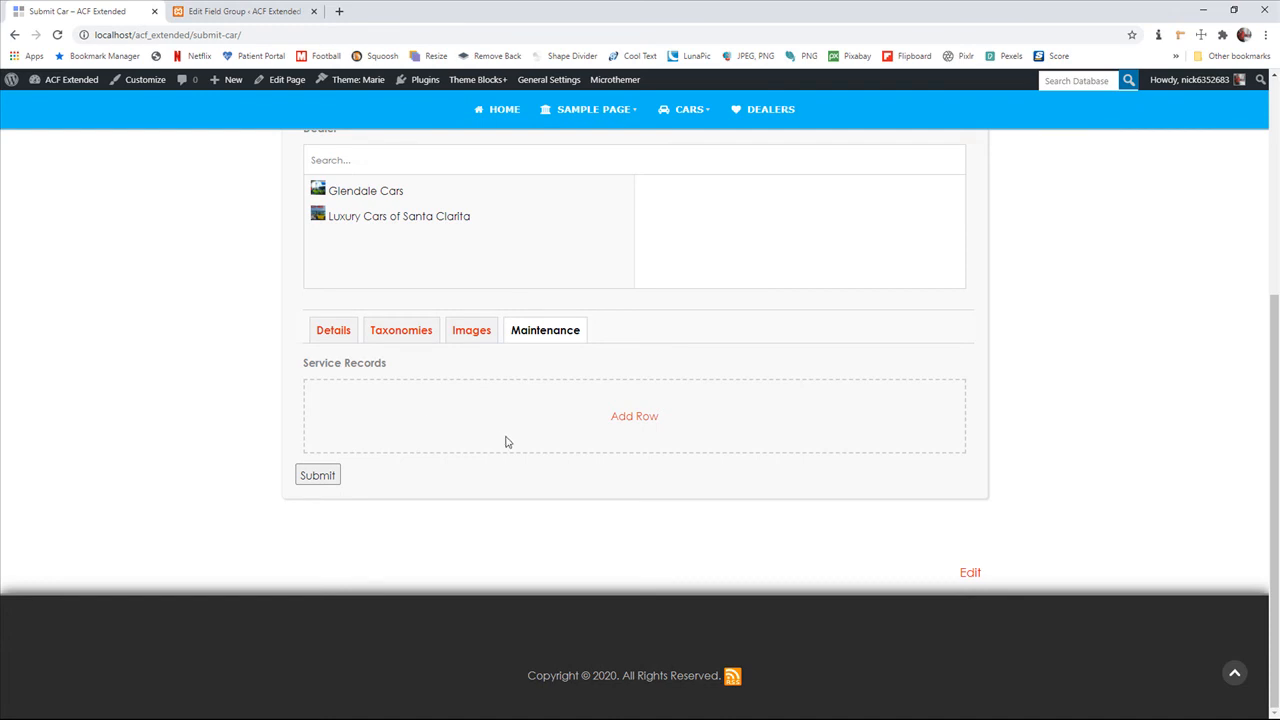
click(340, 334)
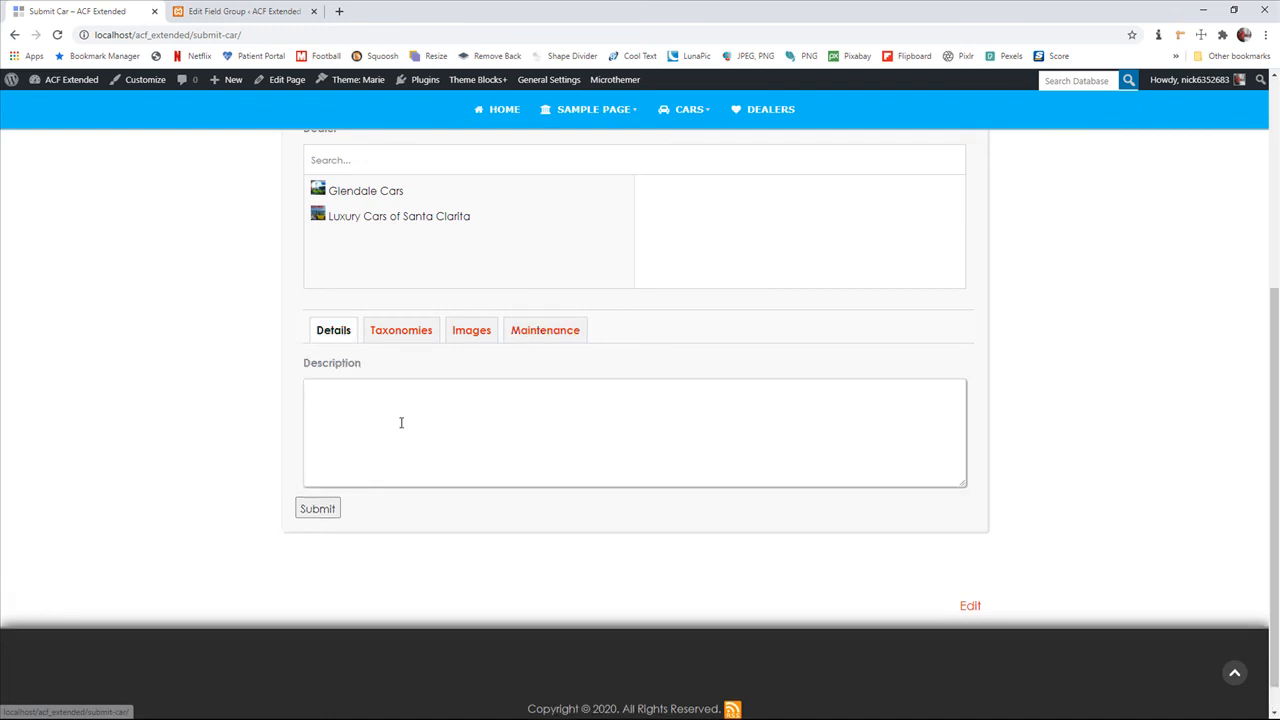
scroll(415, 430, up, 4)
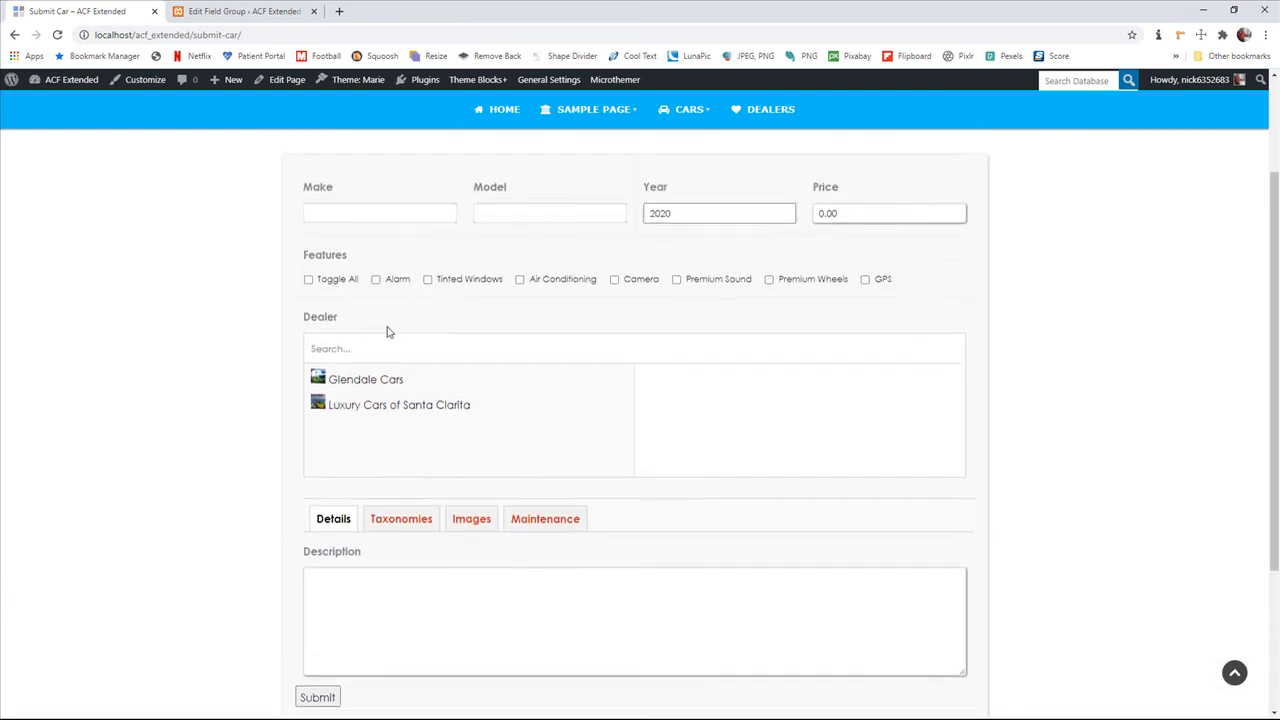
Switch to the Cars For Admin Data Entry field group and open the Service Records repeater field for editing
click(236, 16)
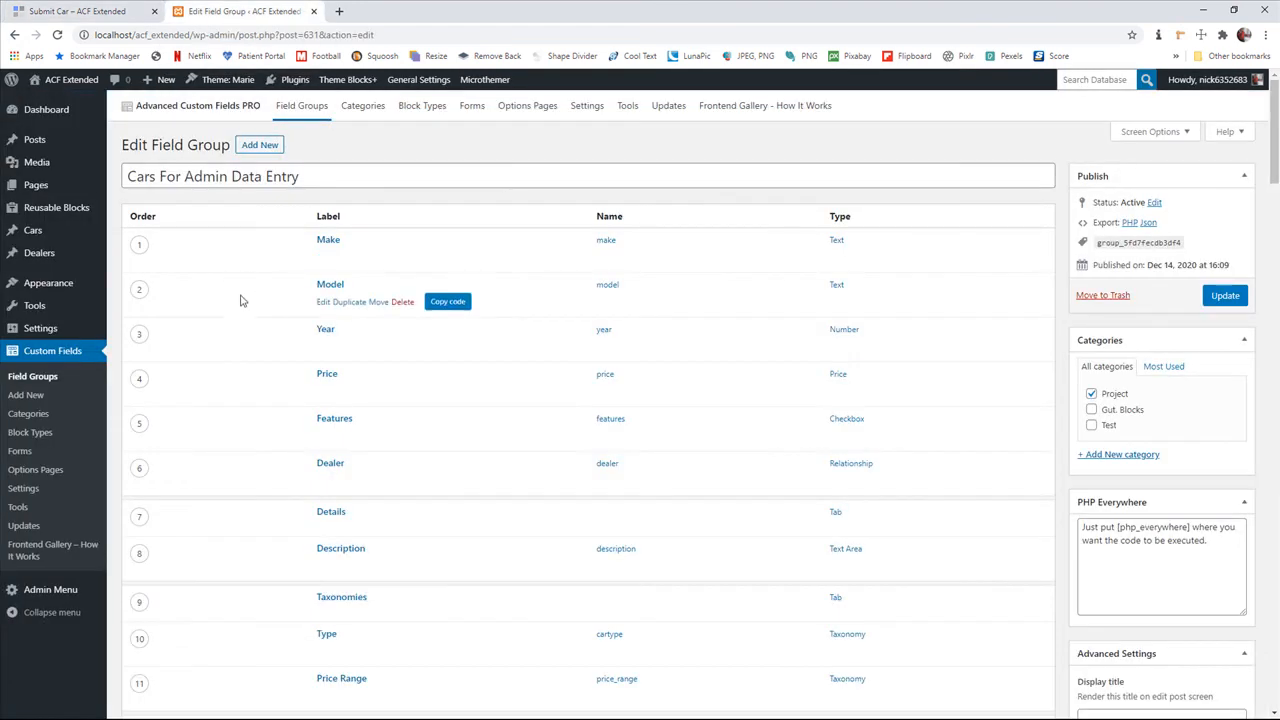
scroll(266, 329, down, 1)
scroll(280, 328, down, 5)
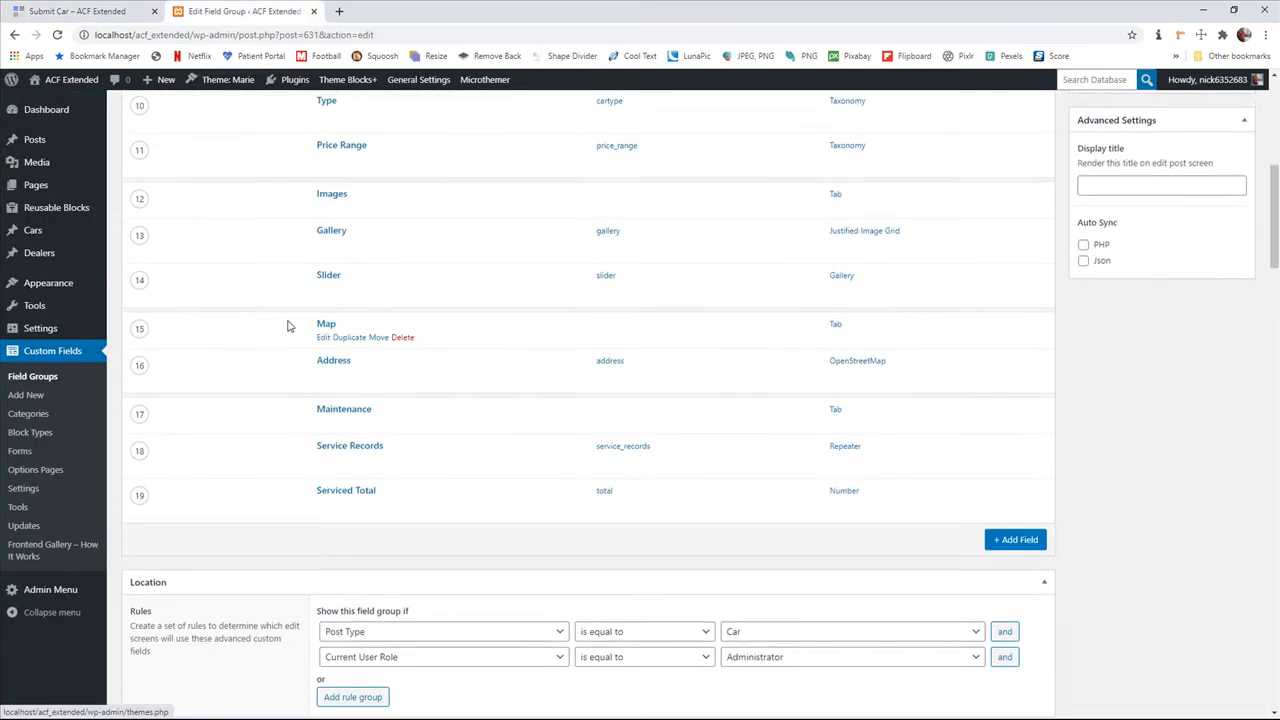
scroll(290, 330, up, 6)
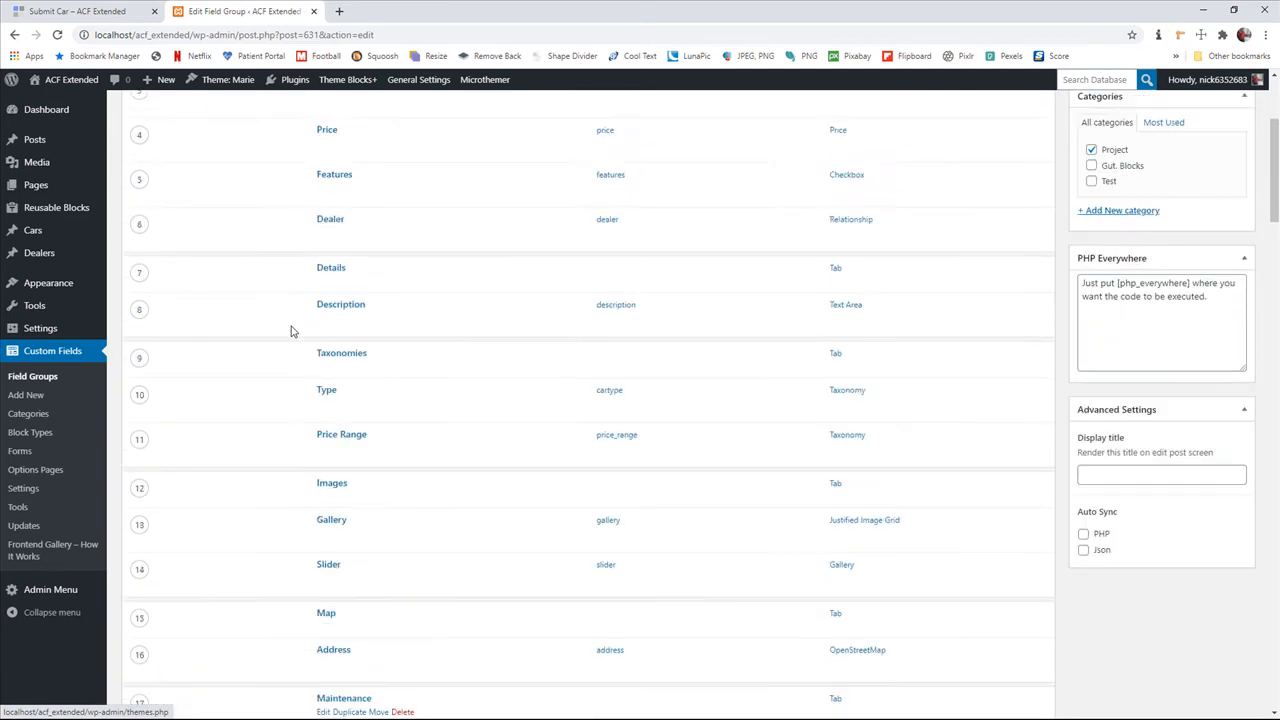
scroll(300, 390, down, 4)
scroll(304, 398, down, 3)
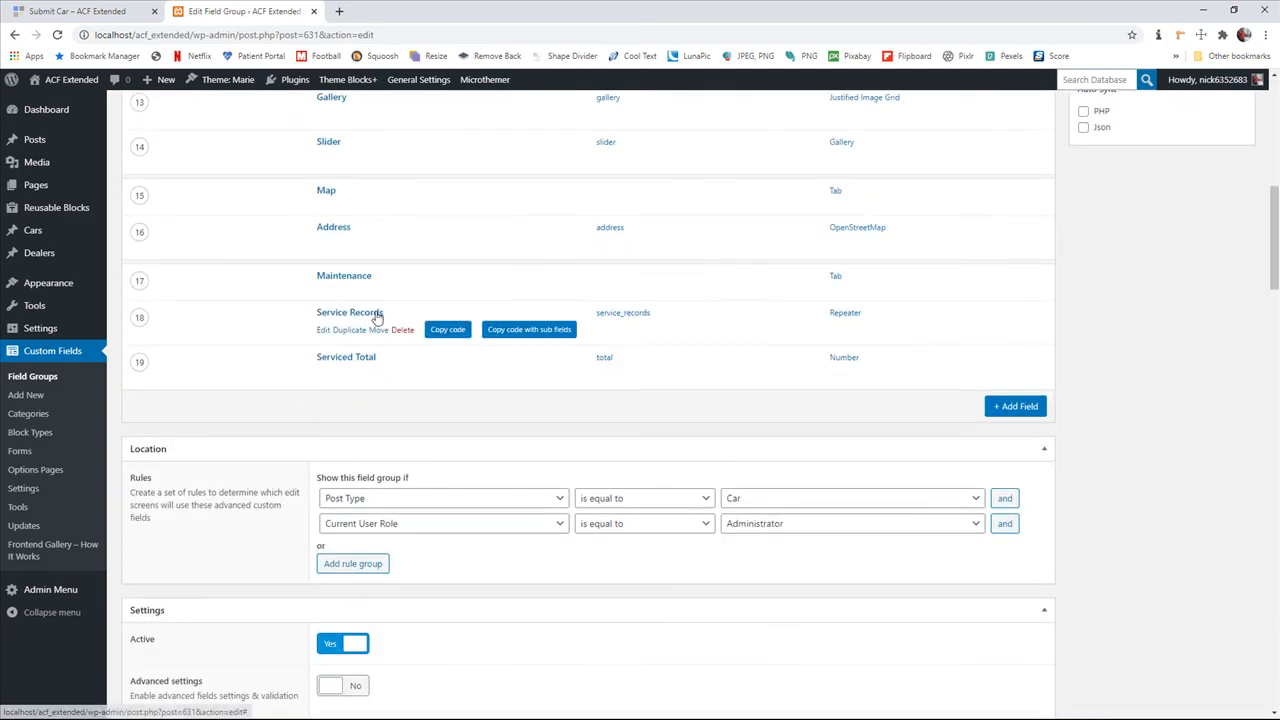
click(322, 330)
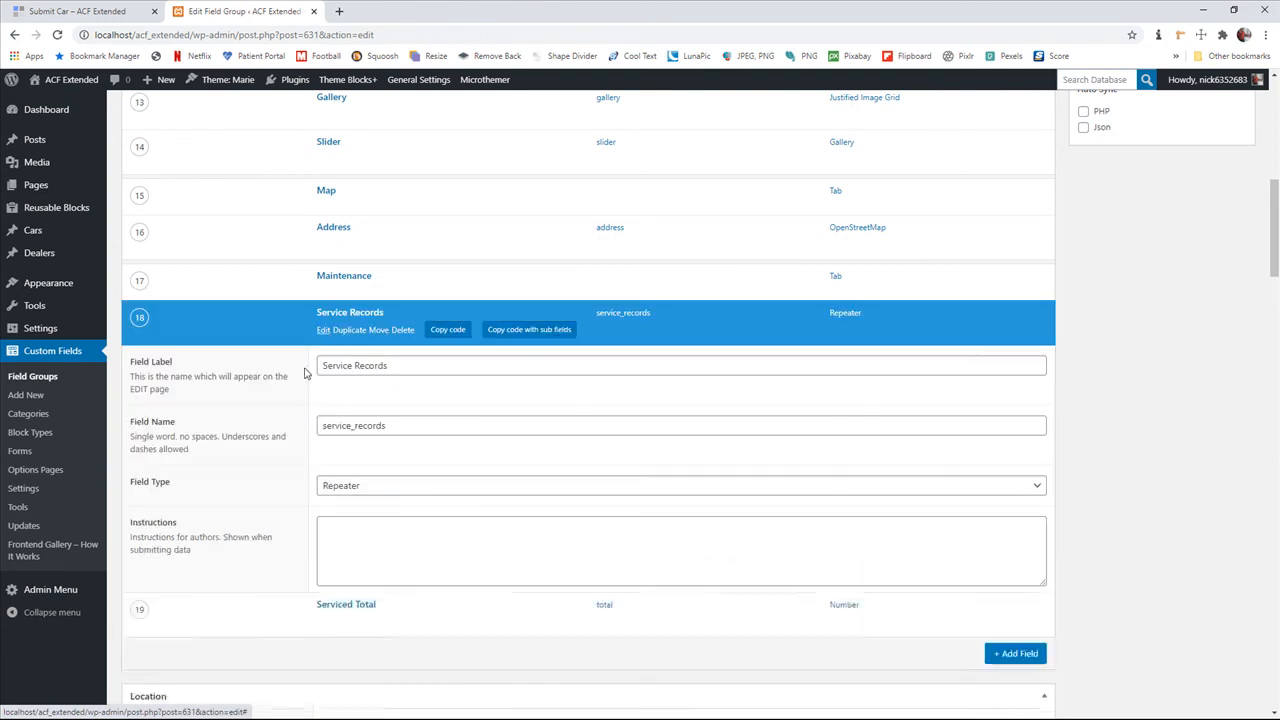
Examine the Service Records repeater's settings and its Shop, Date, Service Done and Cost sub fields
scroll(310, 440, down, 1)
scroll(310, 440, down, 6)
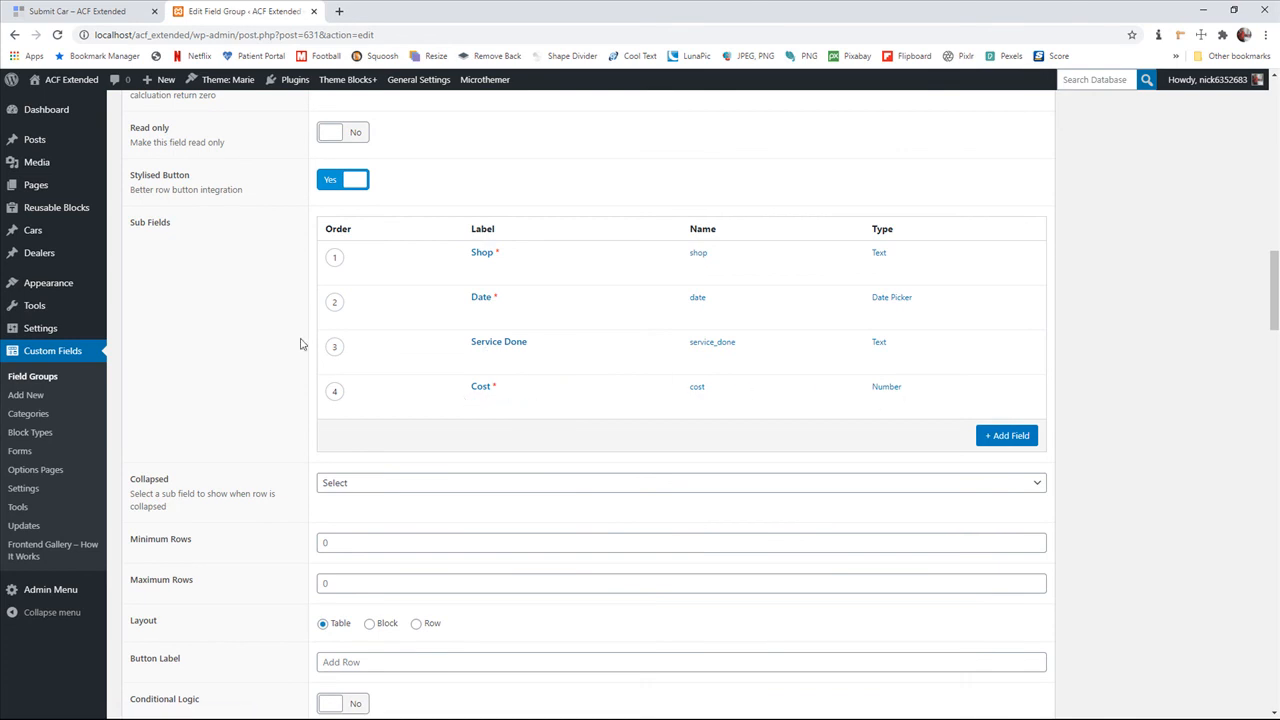
scroll(310, 357, down, 3)
scroll(312, 357, up, 15)
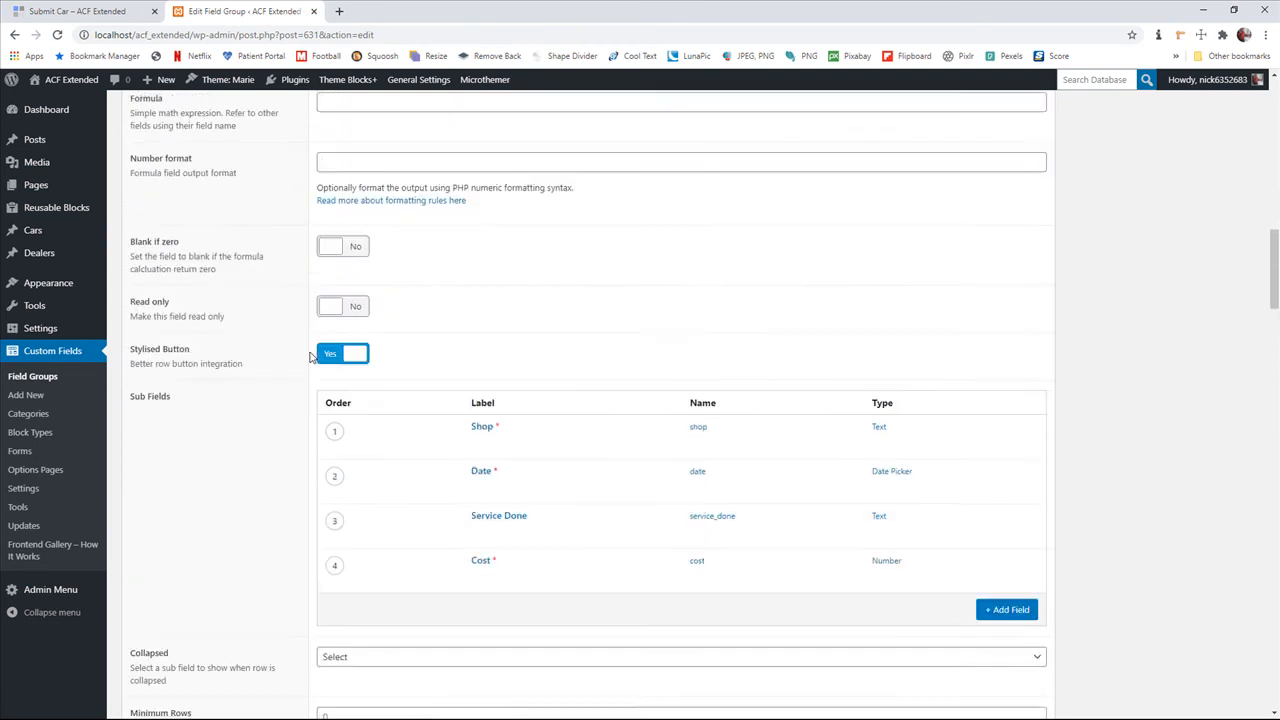
Collapse the Service Records repeater field and open the Serviced Total number field's settings
scroll(330, 370, up, 1)
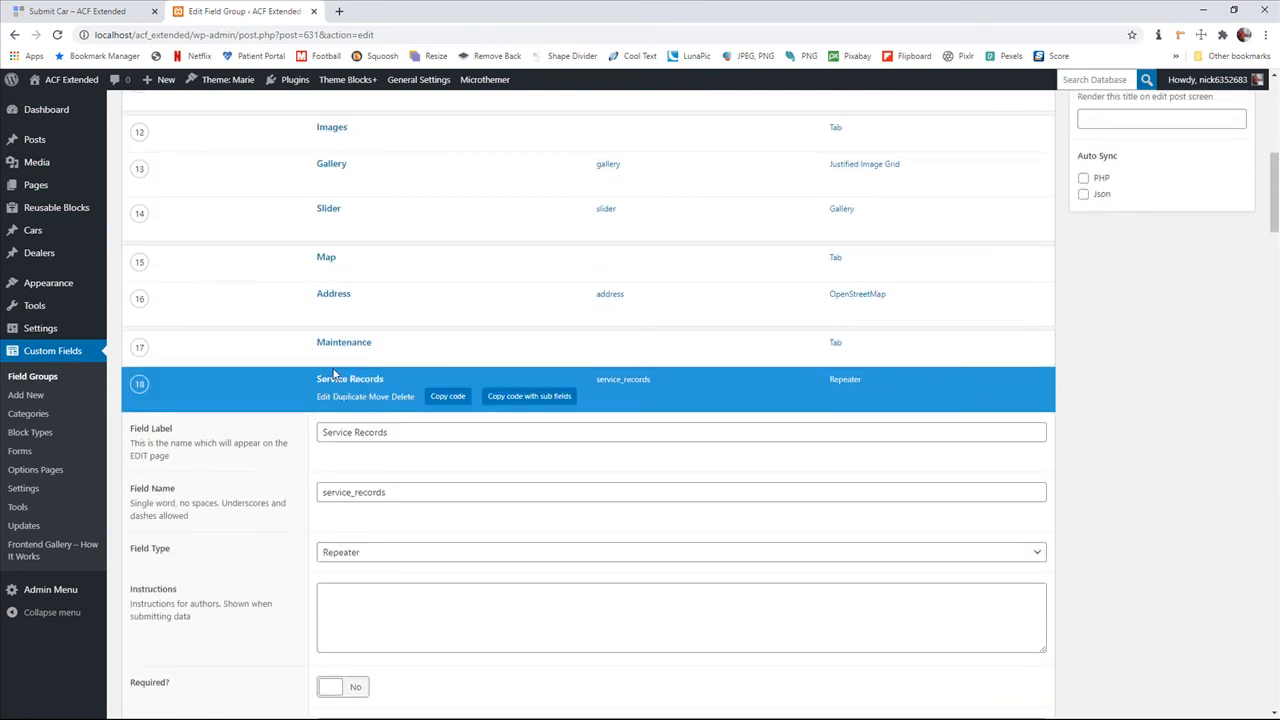
click(337, 378)
scroll(300, 378, down, 3)
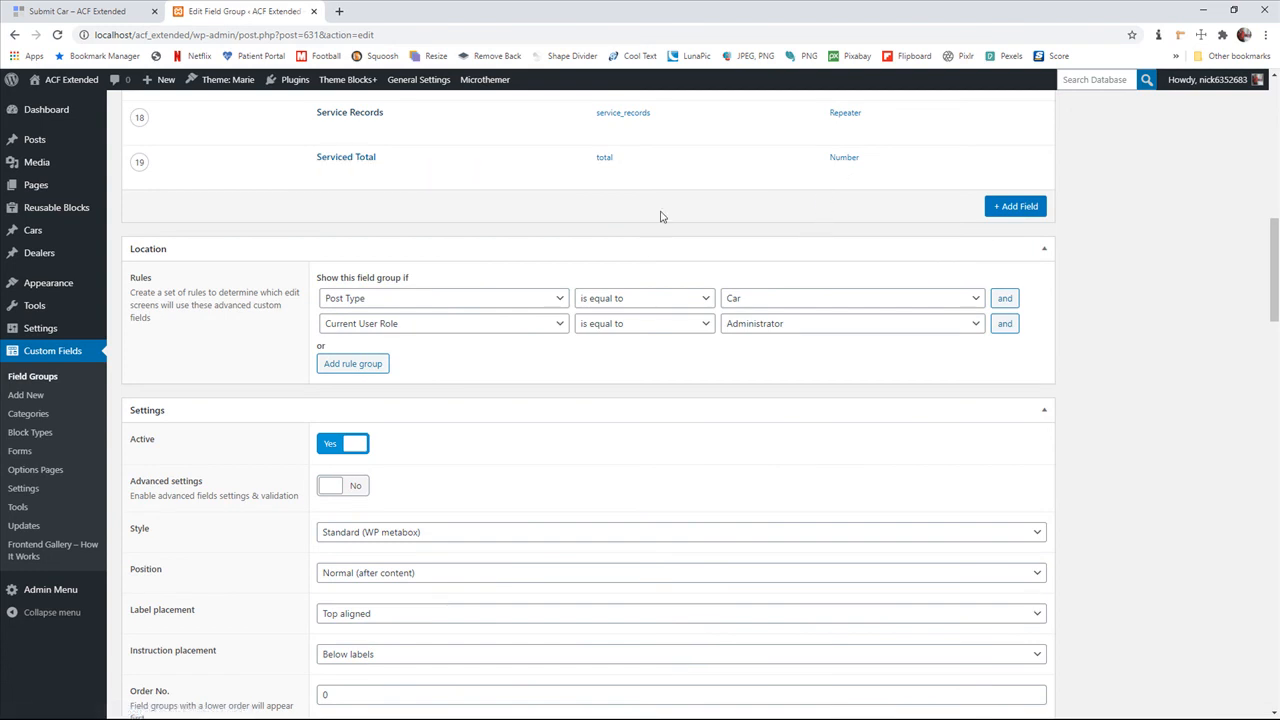
click(345, 160)
Examine the Serviced Total field's formula, its read-only, default, prepend and append settings, and its conditional logic
scroll(267, 320, down, 2)
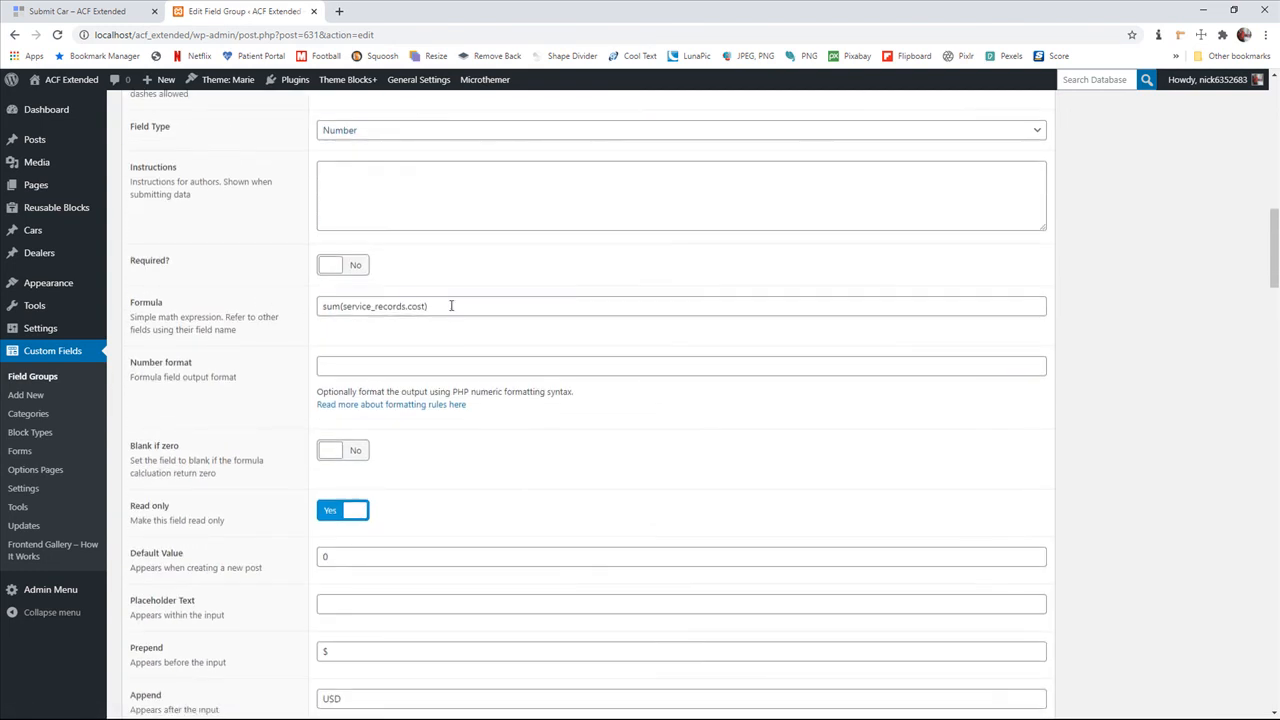
drag(447, 306, 322, 306)
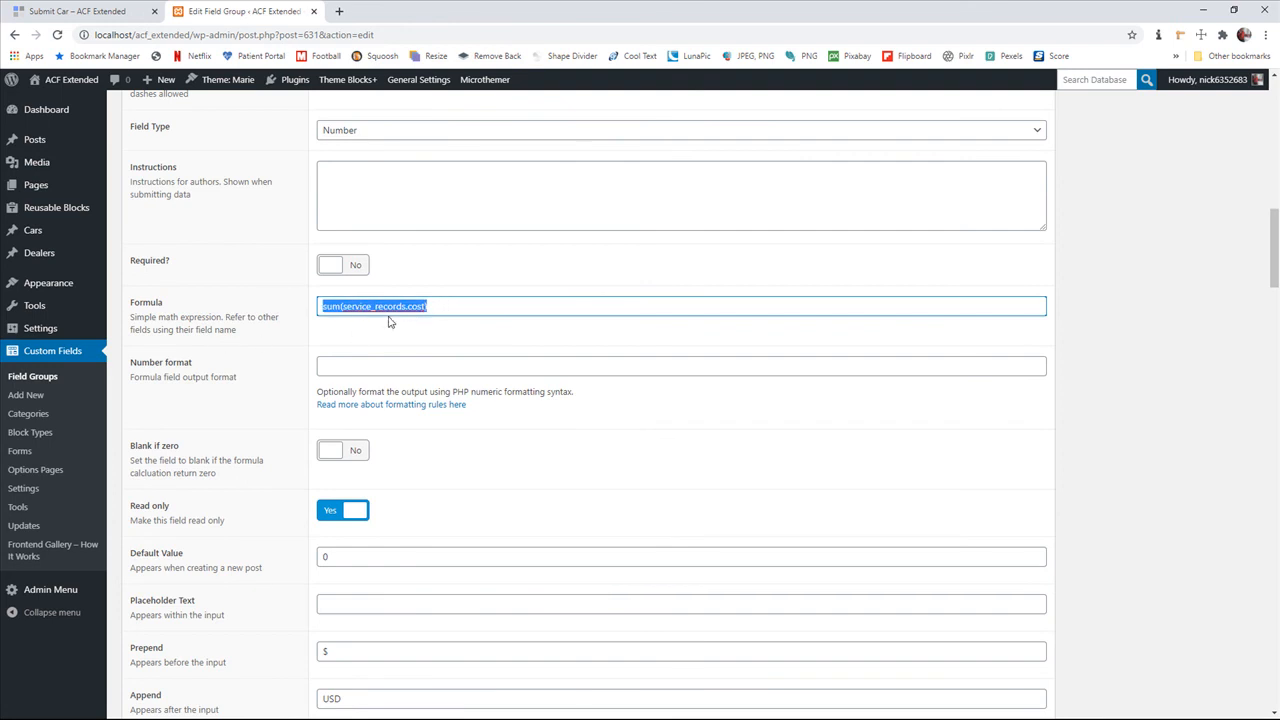
scroll(405, 355, down, 7)
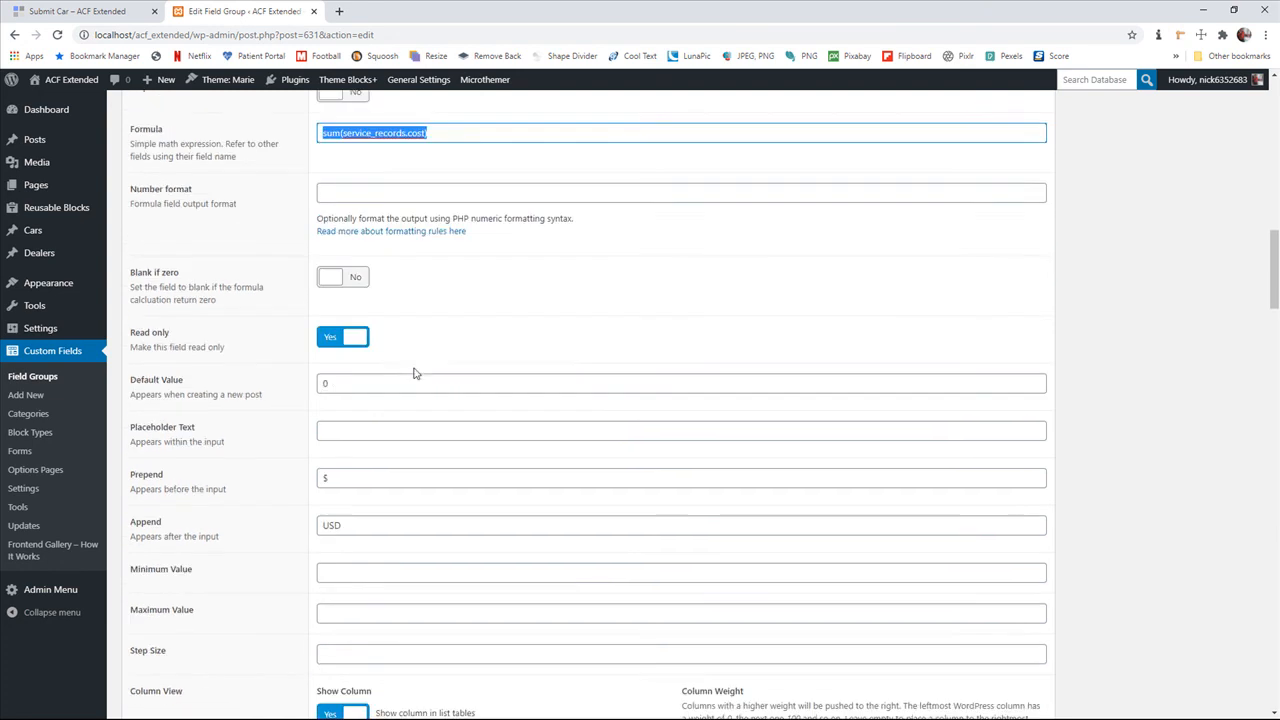
scroll(421, 380, down, 1)
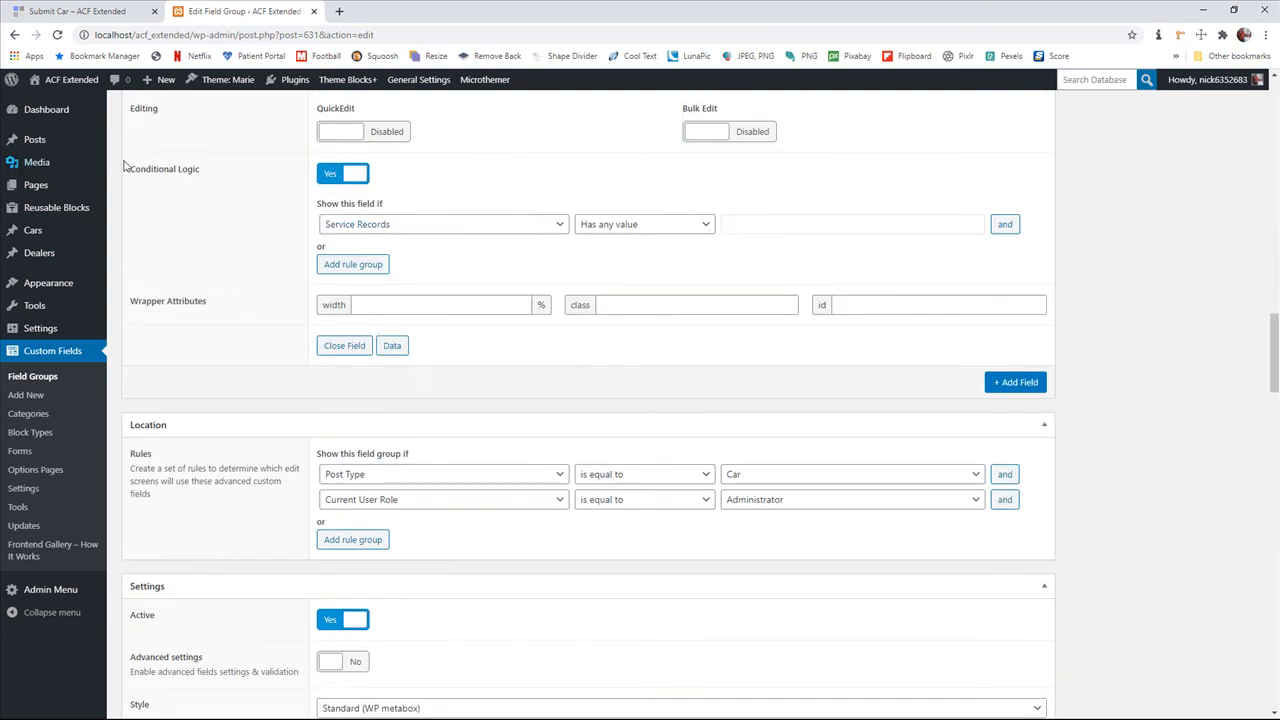
drag(135, 170, 203, 172)
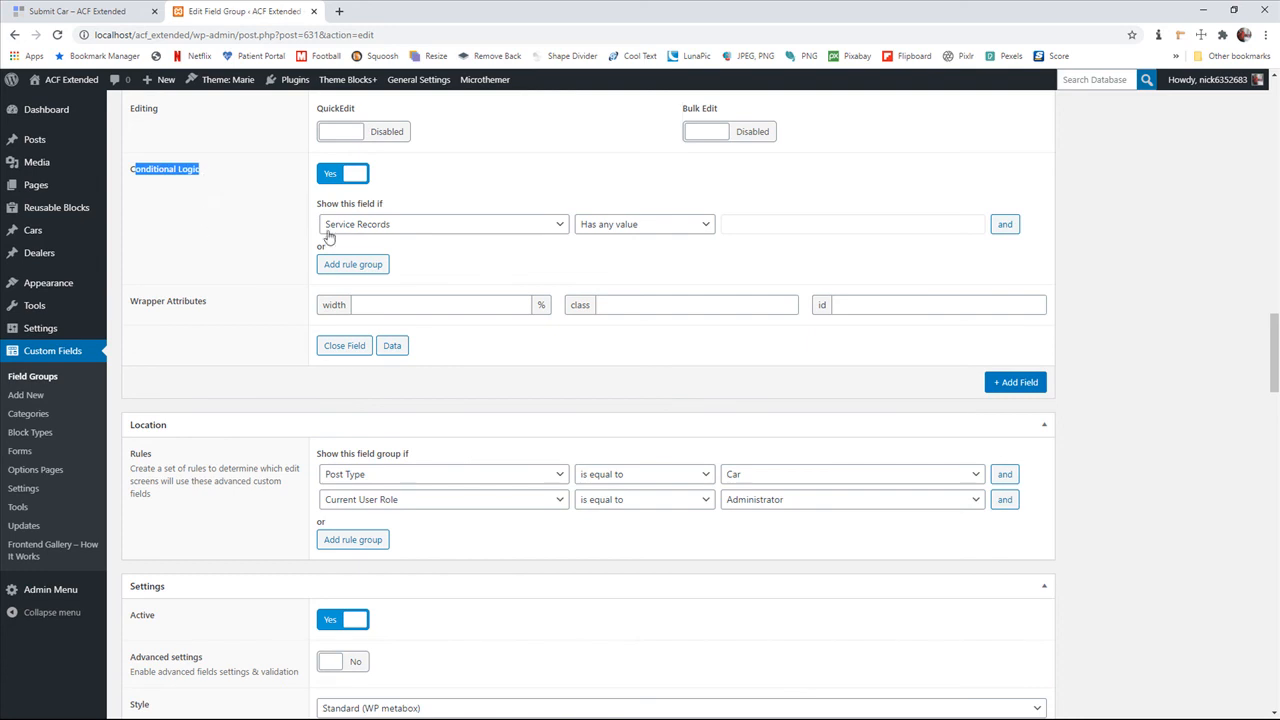